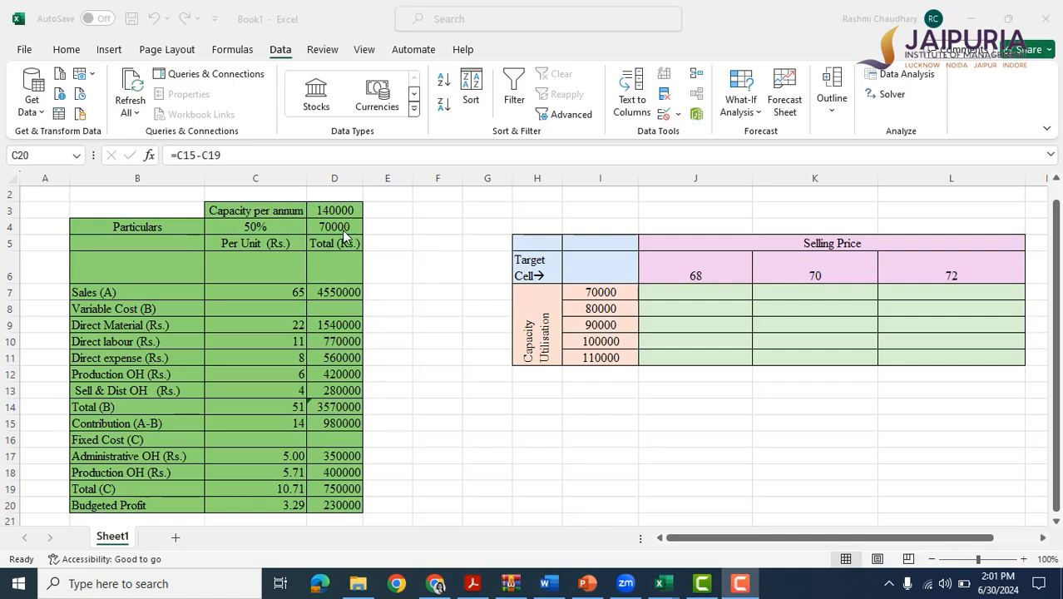
Inspect the utilised units in D4 and the formulas behind the capacity percentage and total sales.
left_click(342, 226)
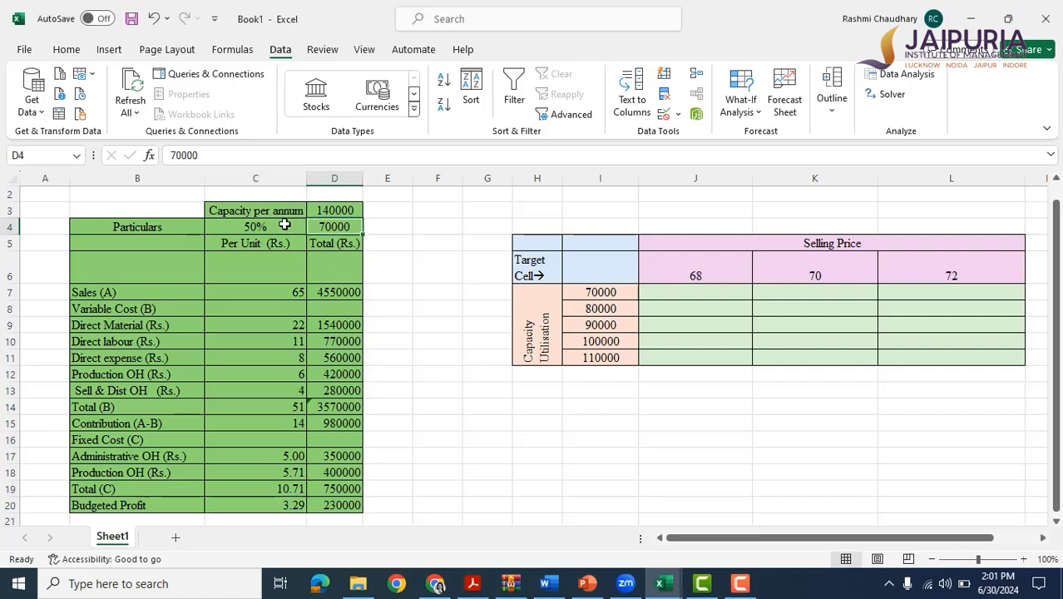
left_click(285, 225)
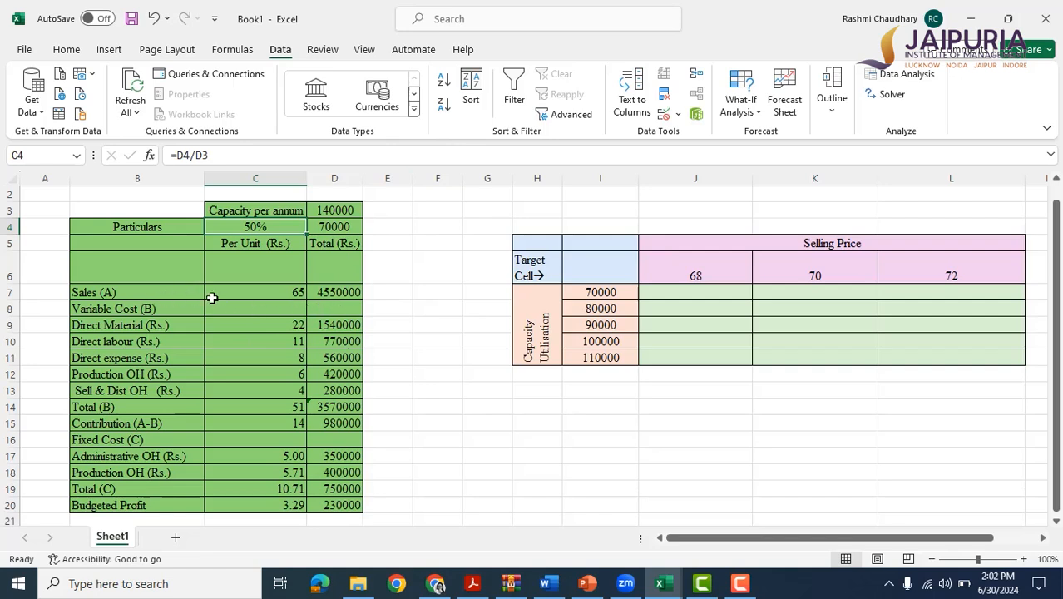
left_click(245, 296)
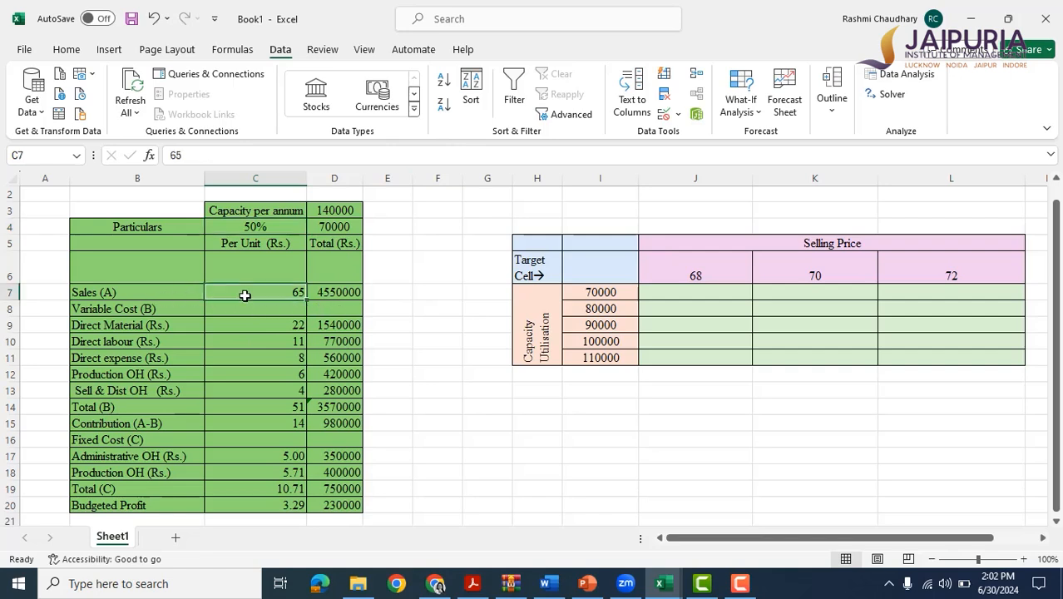
left_click(341, 287)
key("F2")
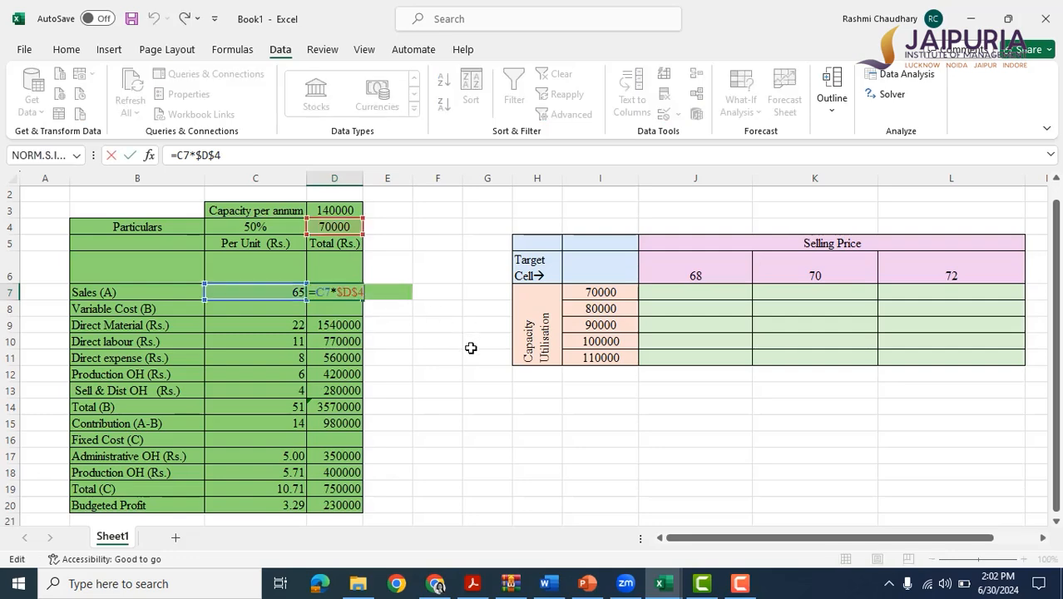
key("ctrl+Return")
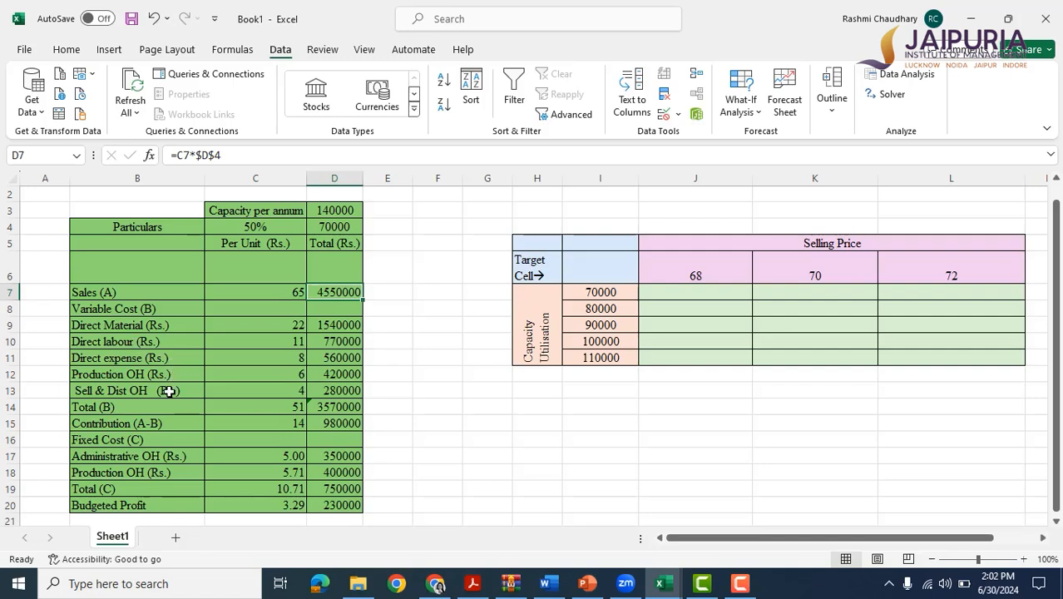
Inspect the SUM formulas behind the total variable cost in D14 and C14.
left_click(348, 404)
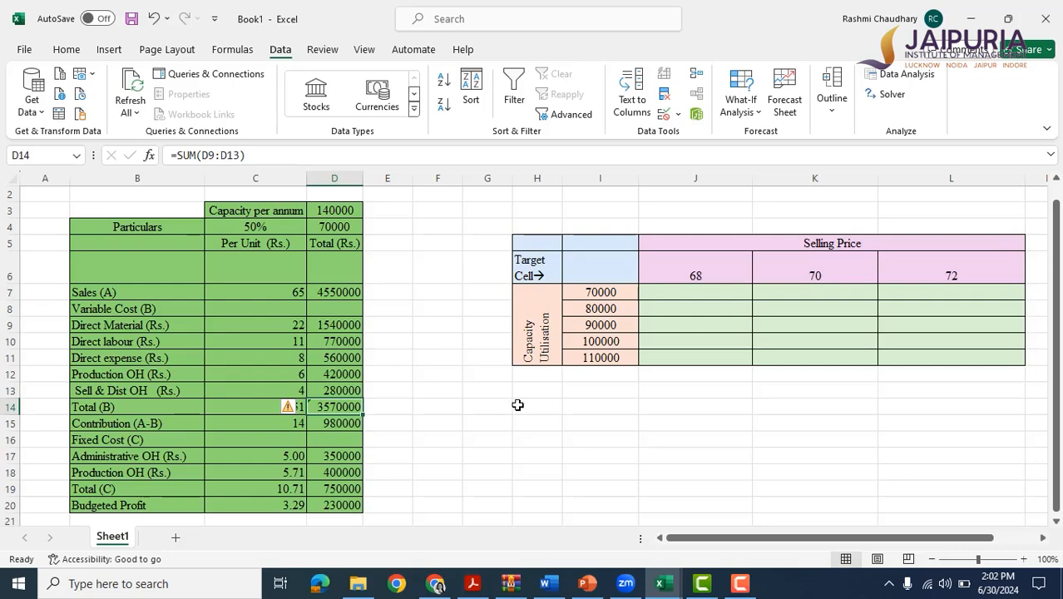
key("F2")
key("Escape")
left_click(223, 397)
left_click(263, 409)
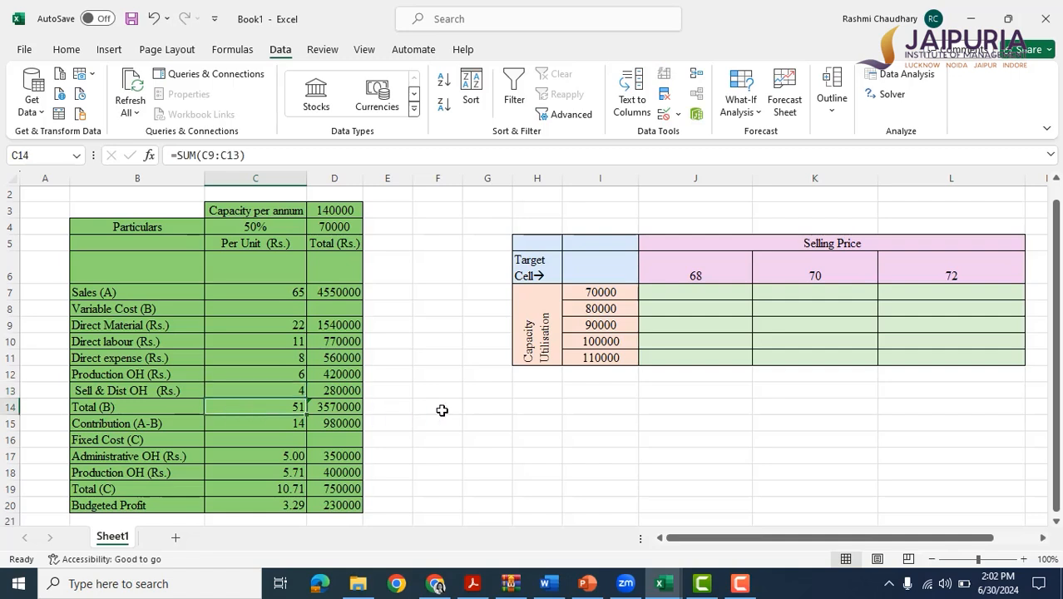
key("F2")
key("ctrl+Return")
Inspect the contribution formulas in row 15 and the budgeted profit formulas in row 20, for both the per-unit and total columns.
left_click(277, 424)
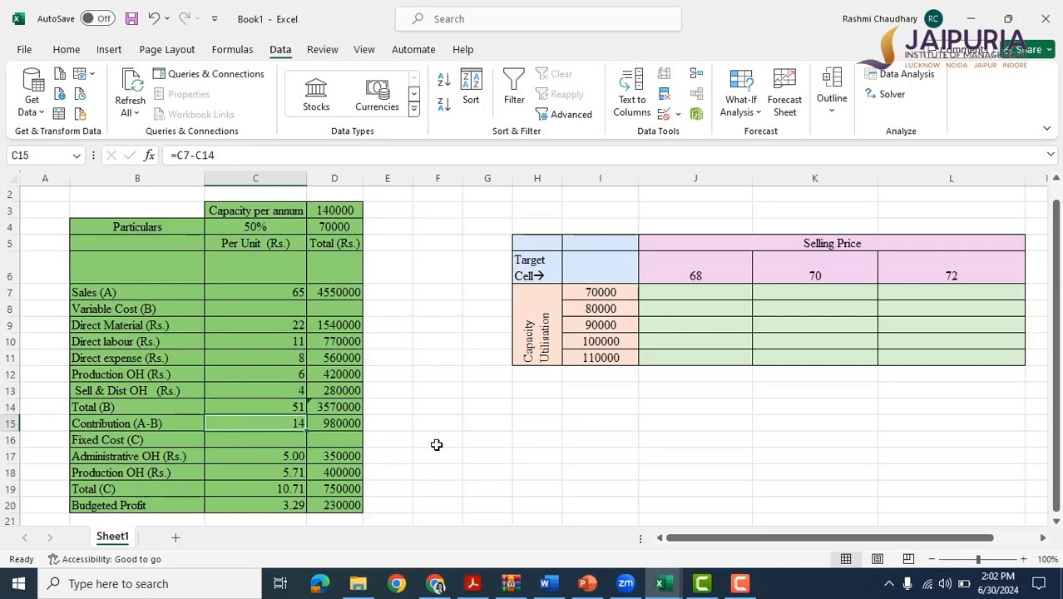
key("F2")
key("ctrl+Return")
left_click(331, 425)
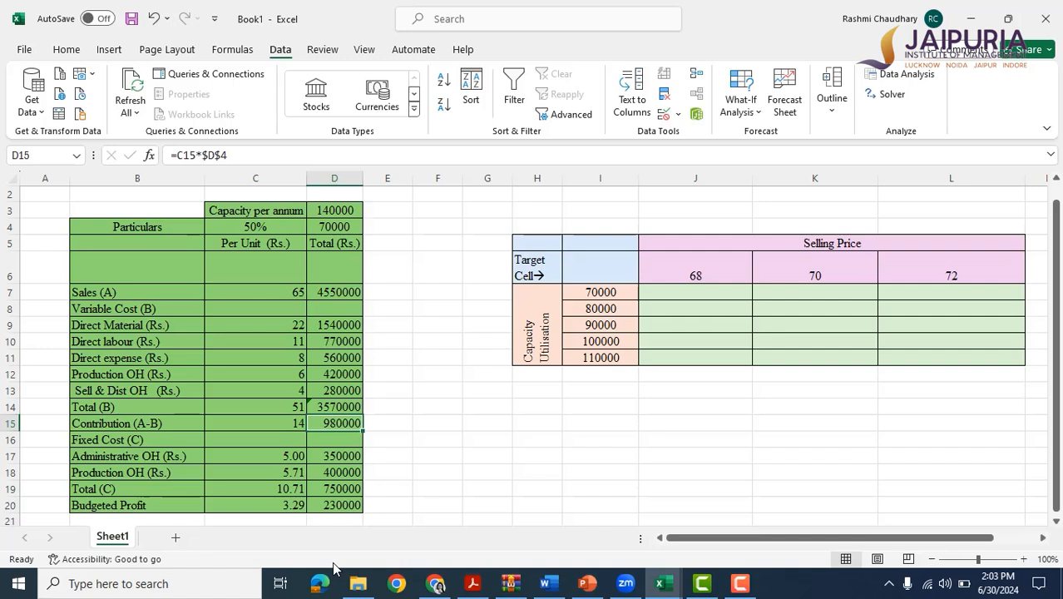
left_click(330, 503)
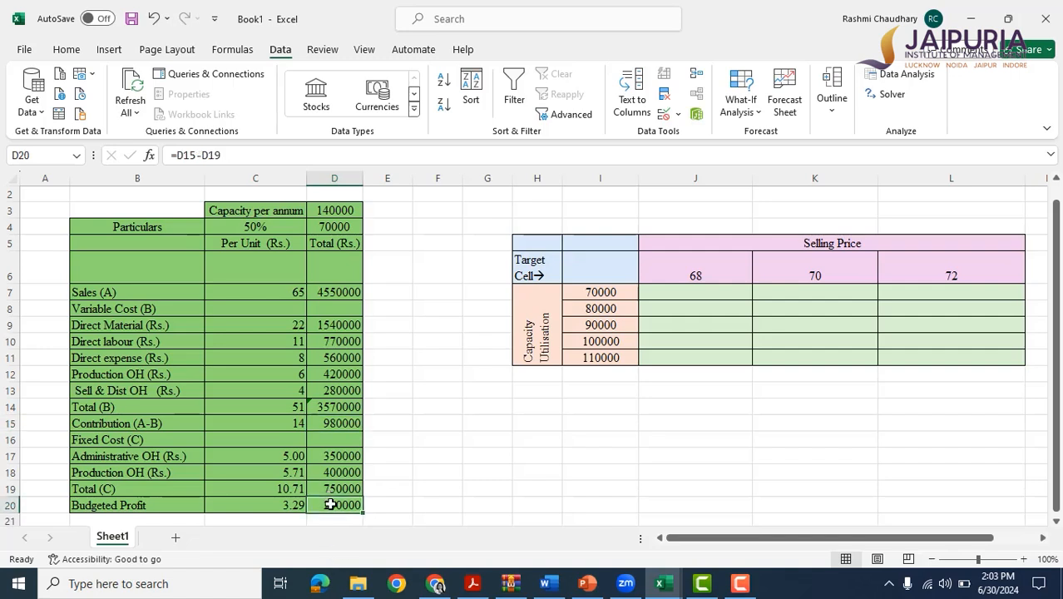
left_click(239, 502)
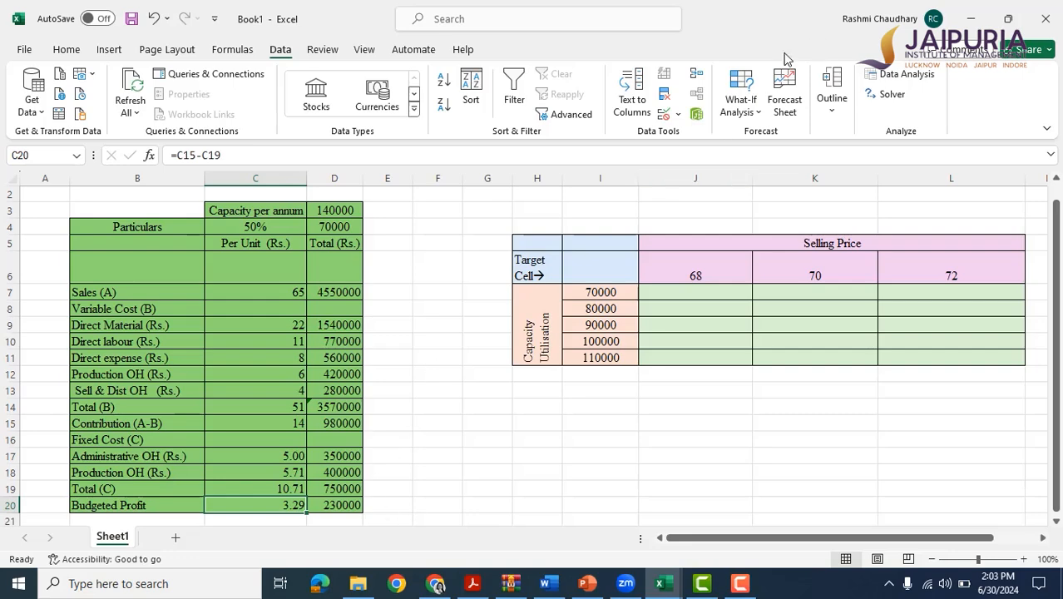
Run Goal Seek to bring the total budgeted profit in D20 to 426000 by changing the utilised units in D4, and accept the solution.
left_click(740, 106)
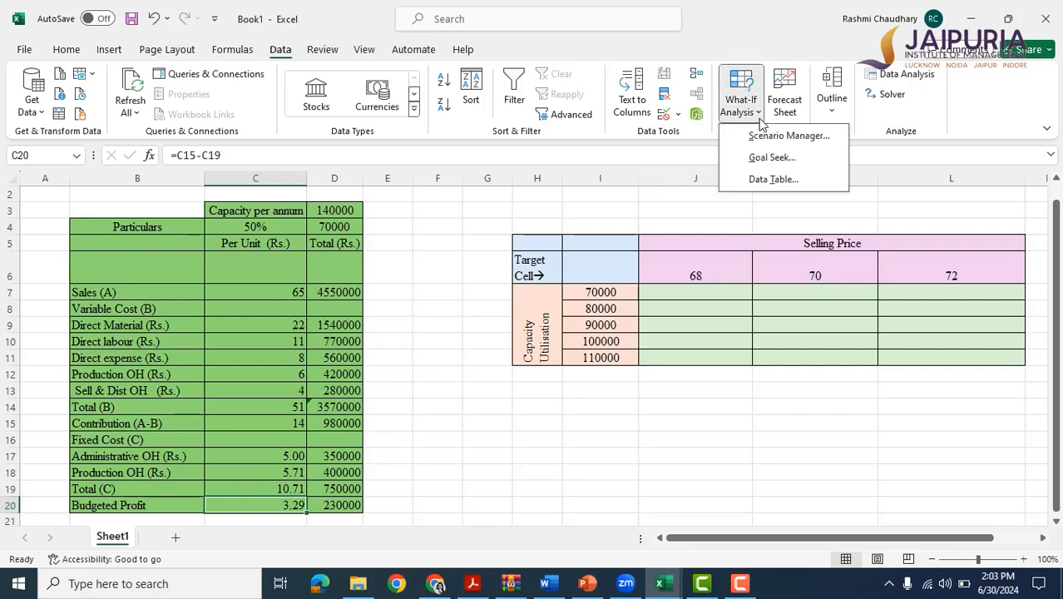
left_click(761, 161)
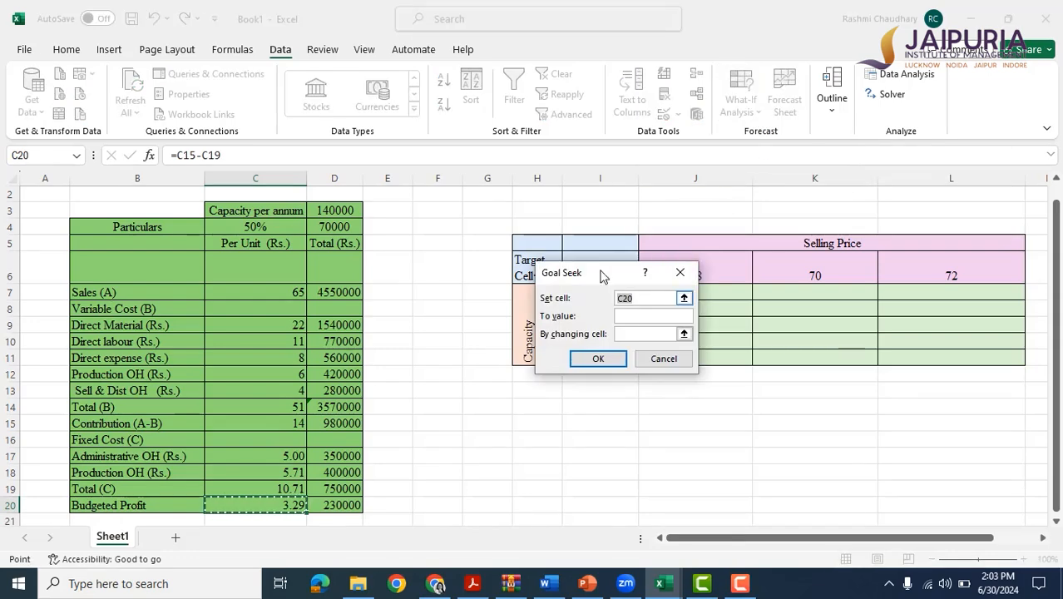
left_click_drag(599, 273, 579, 282)
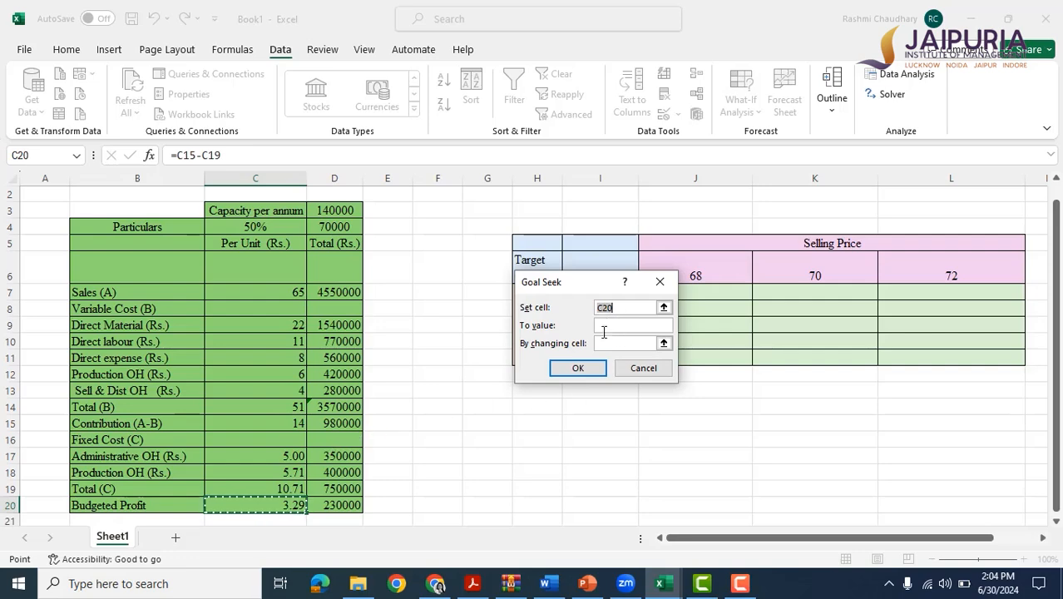
left_click(349, 507)
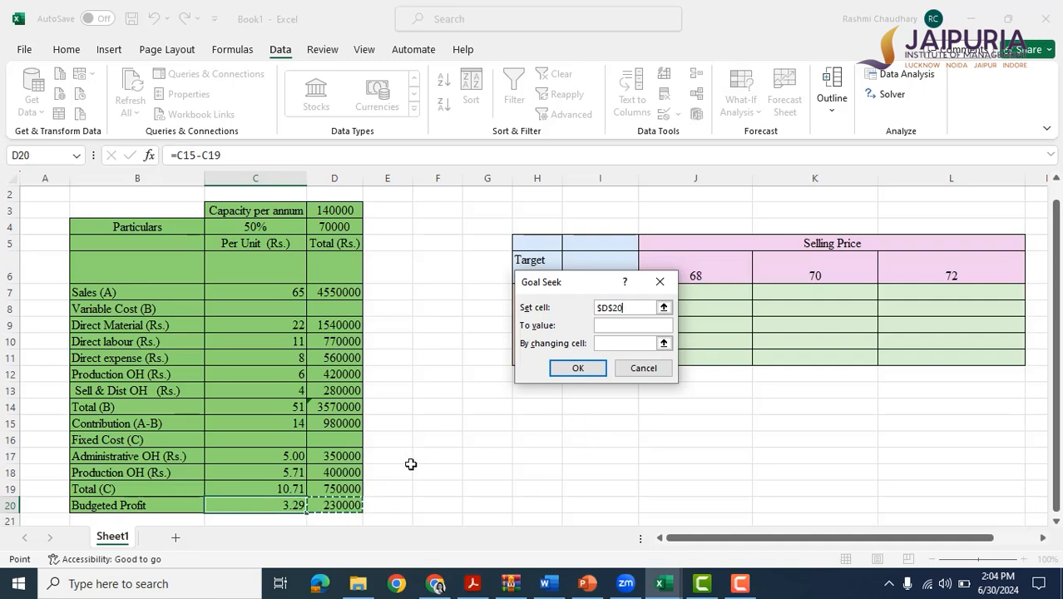
left_click(607, 324)
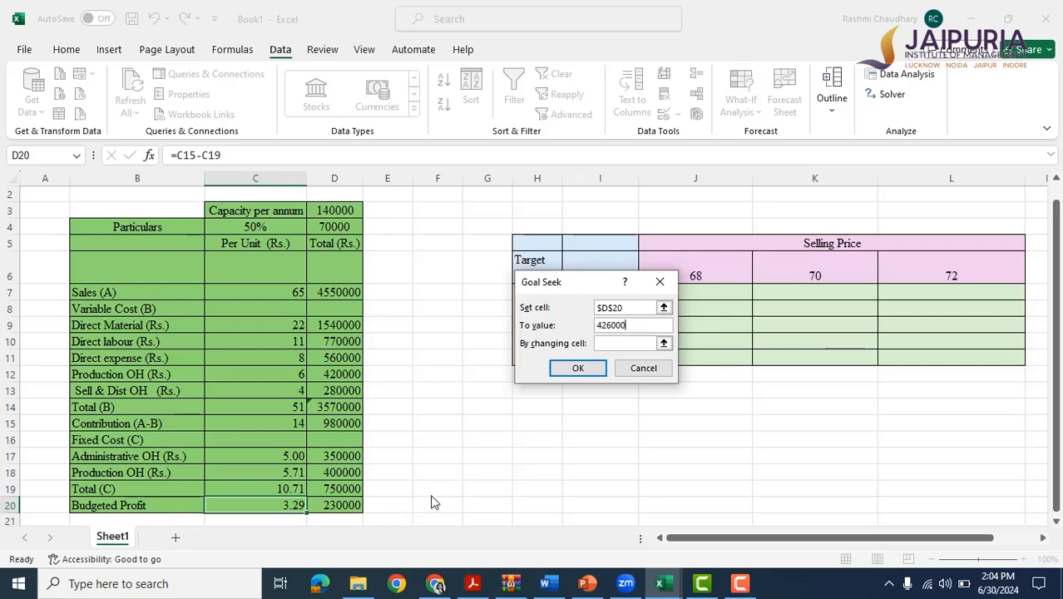
left_click(614, 343)
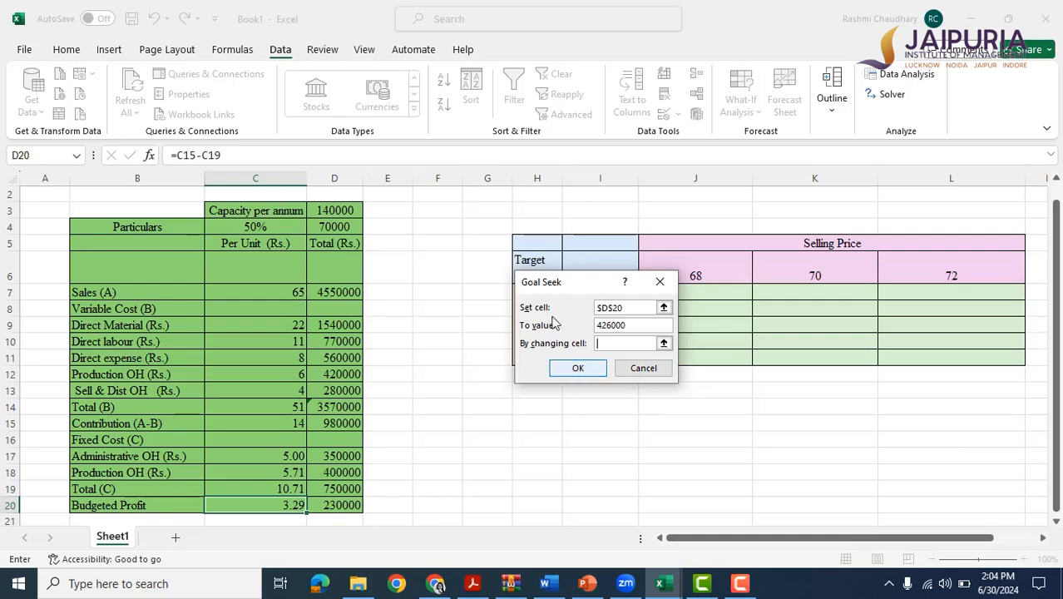
left_click(338, 227)
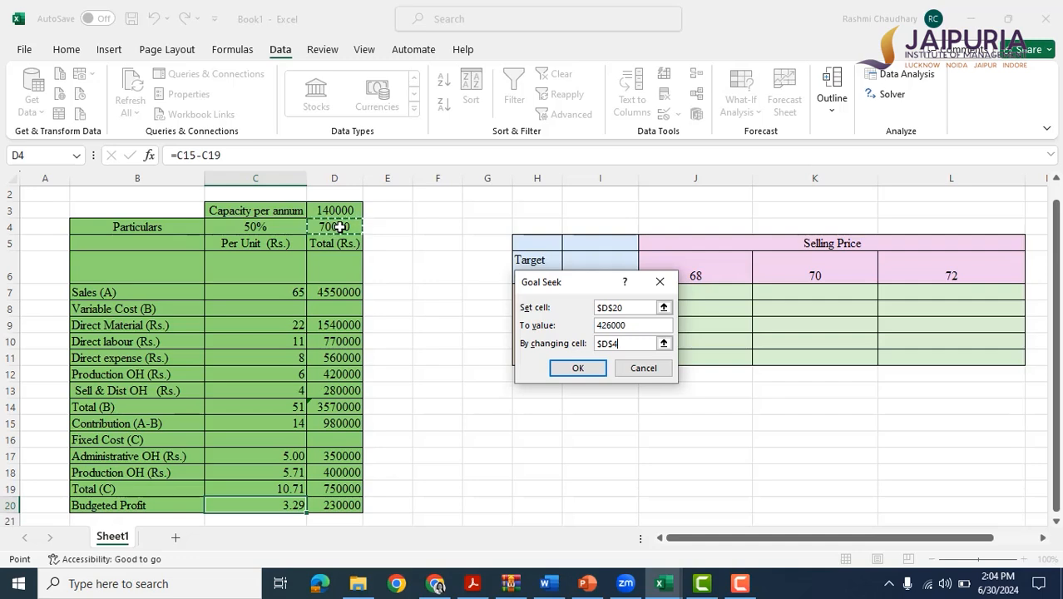
left_click(577, 369)
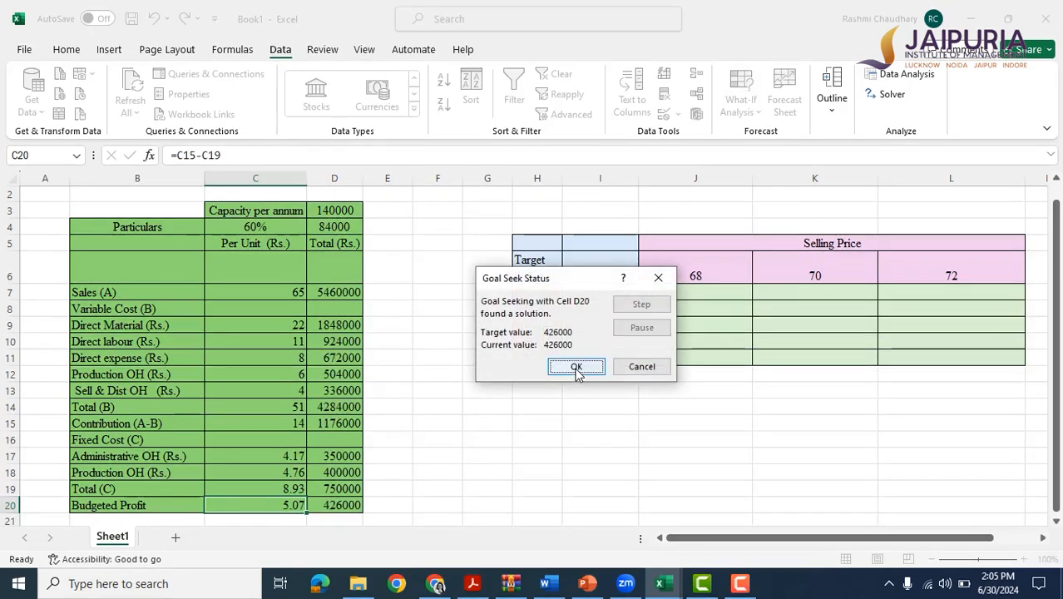
left_click(577, 369)
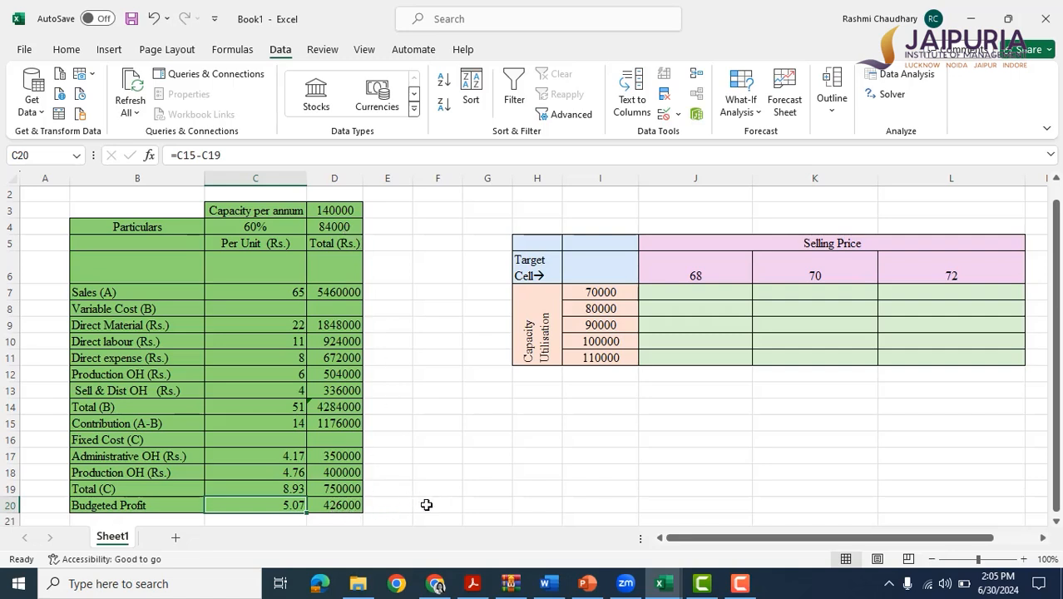
Run Goal Seek for the break-even point, setting D20 to 0 by changing D4, and accept the solution.
left_click(260, 226)
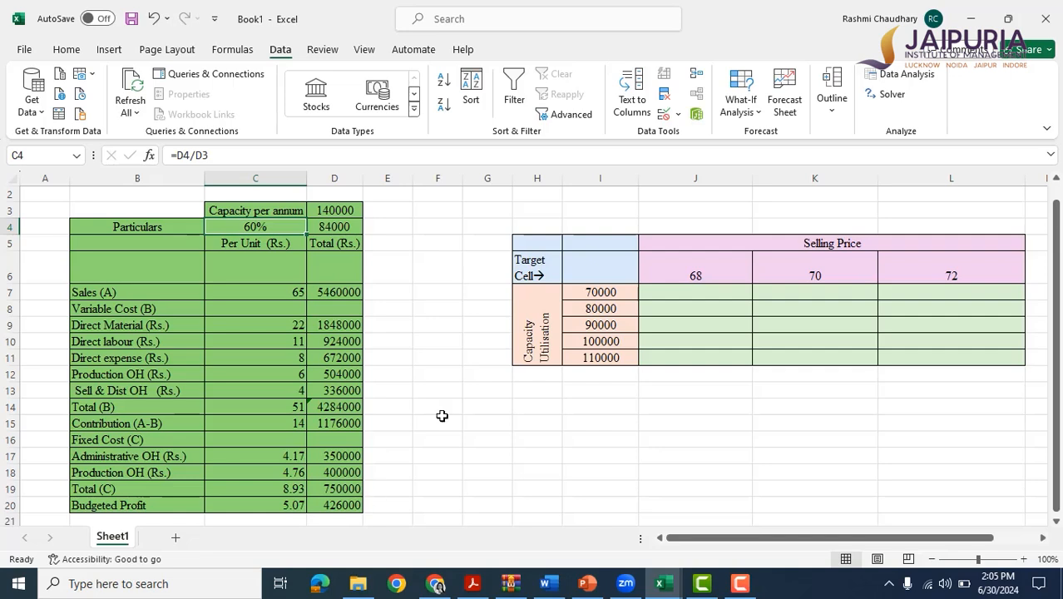
left_click(742, 87)
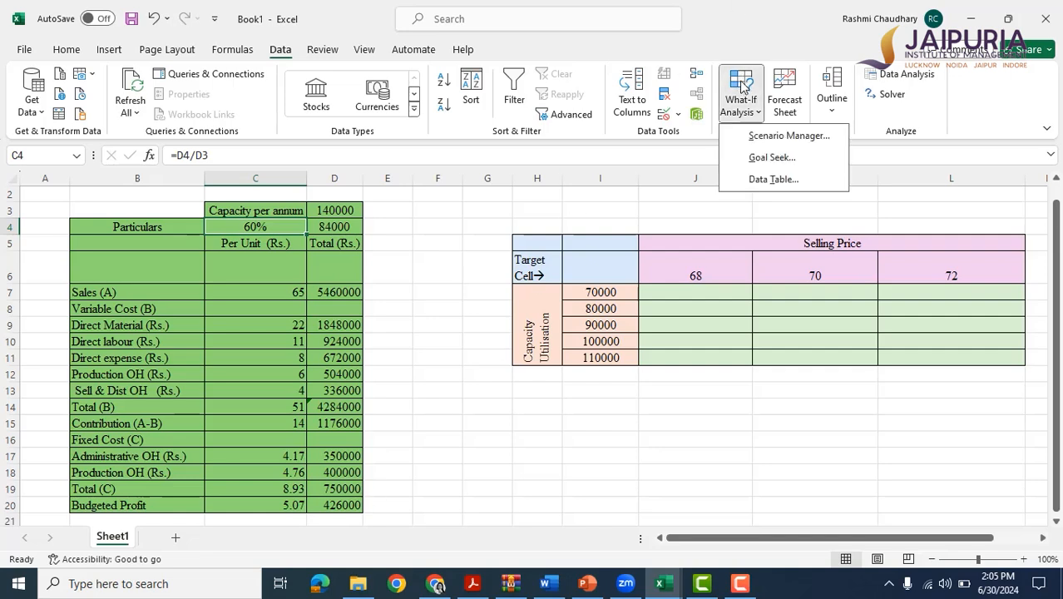
left_click(759, 158)
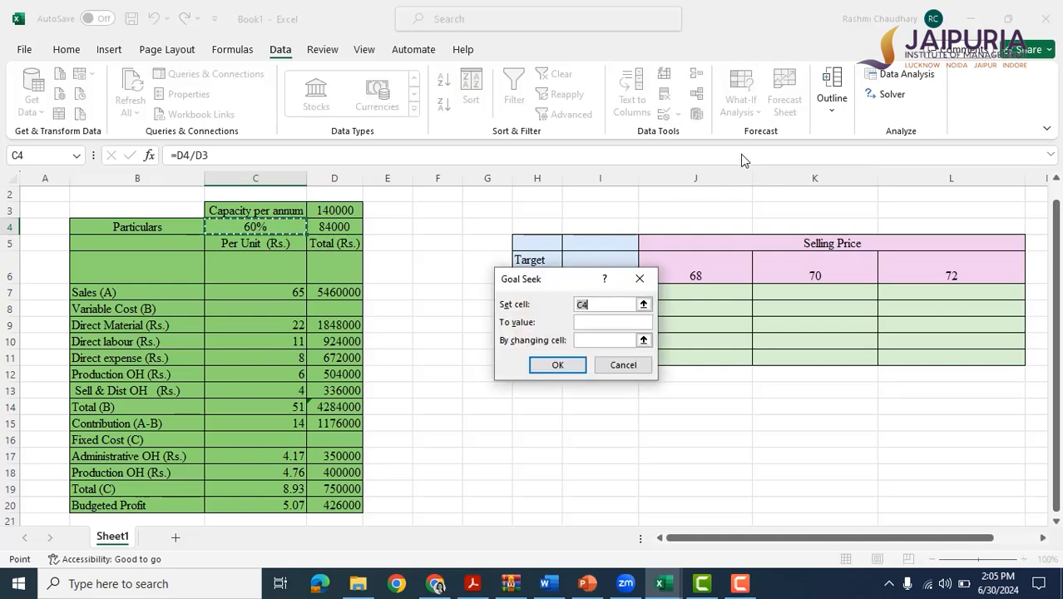
left_click(341, 502)
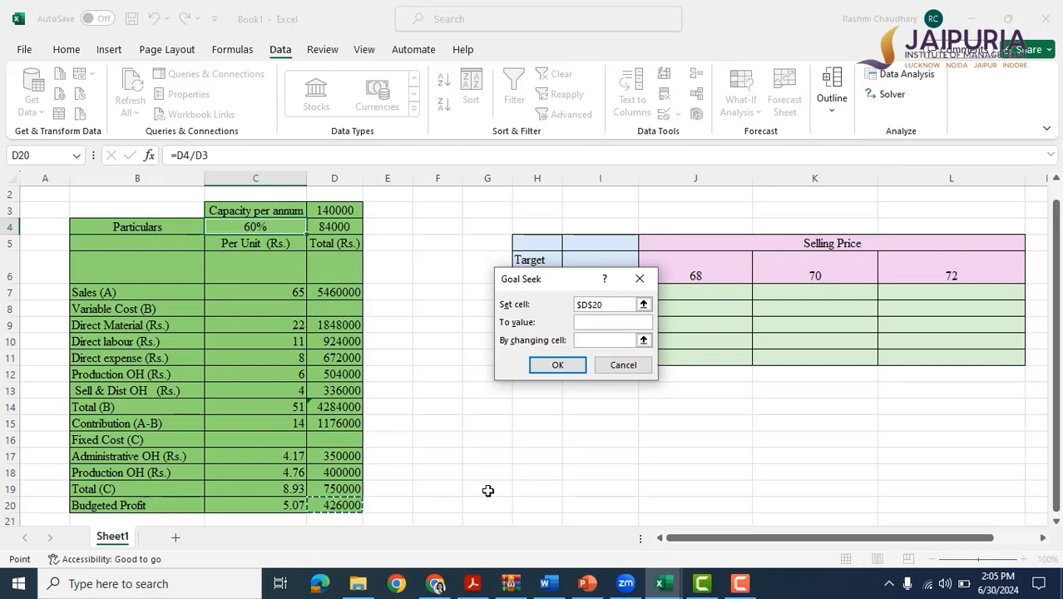
left_click(645, 323)
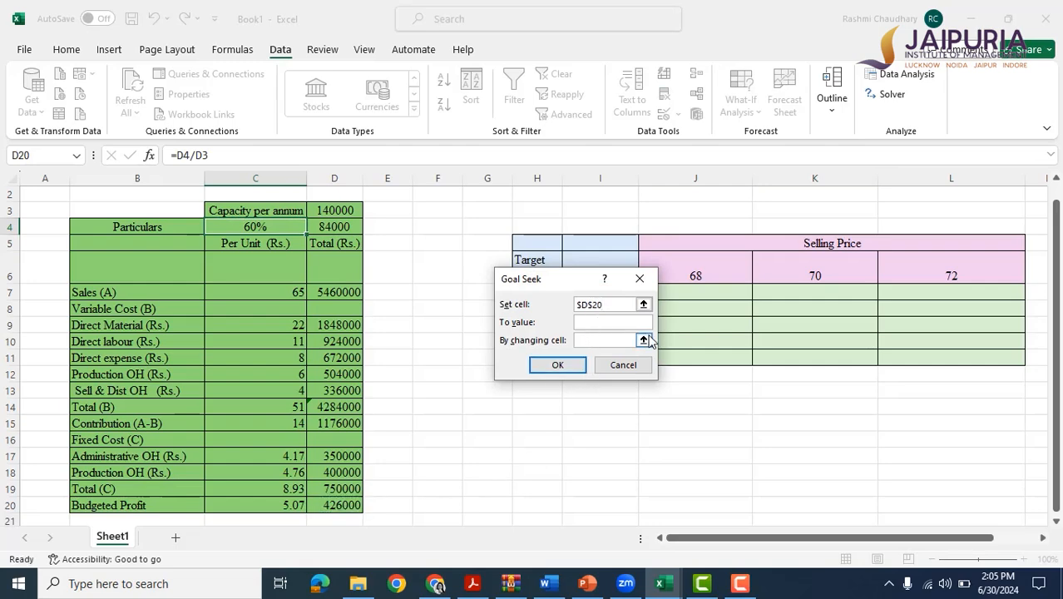
type("0")
left_click(603, 341)
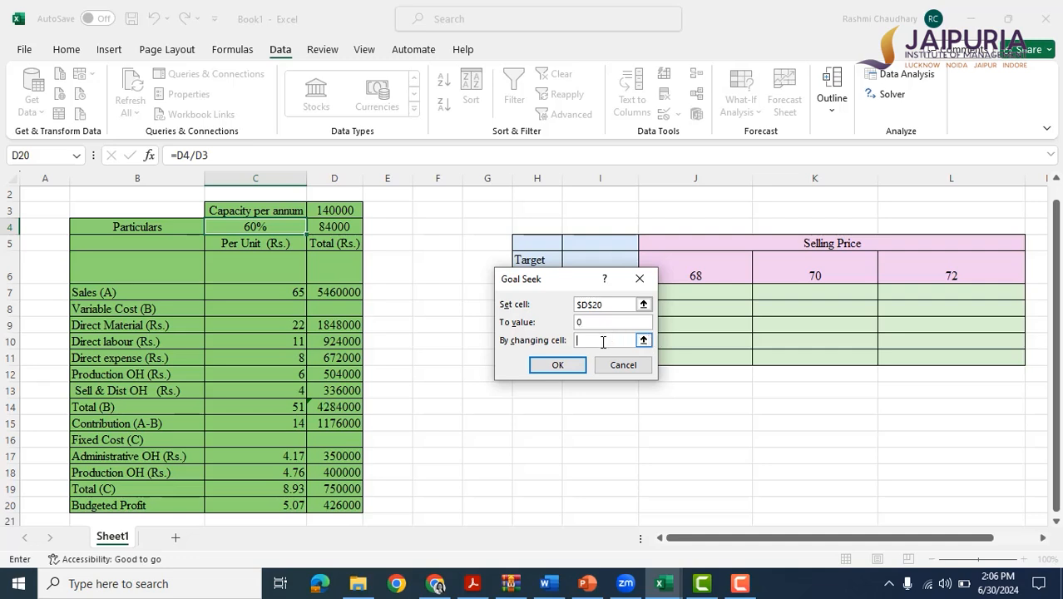
left_click(341, 221)
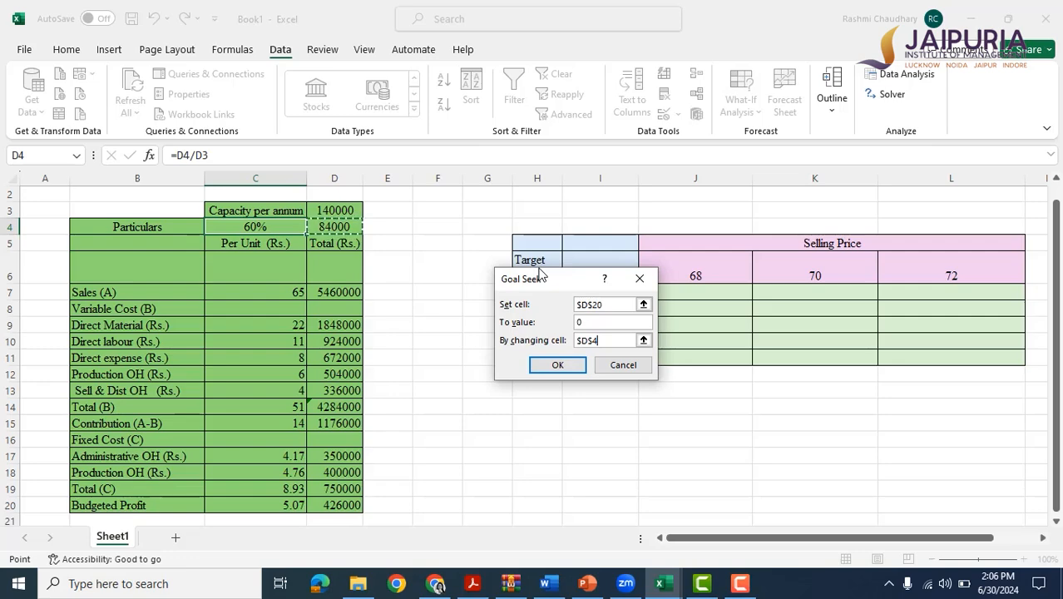
left_click(557, 367)
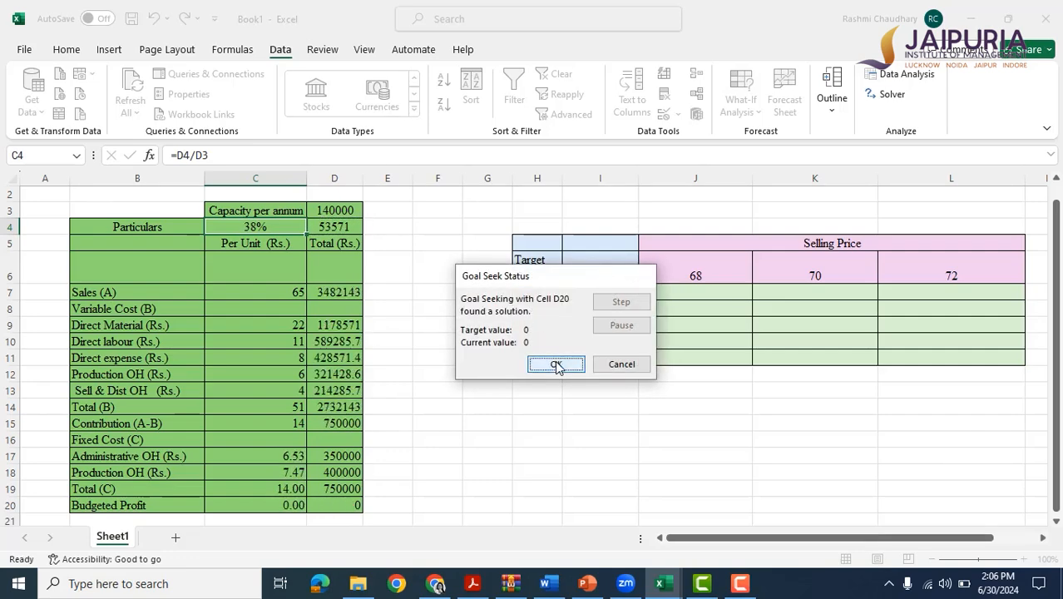
left_click(557, 366)
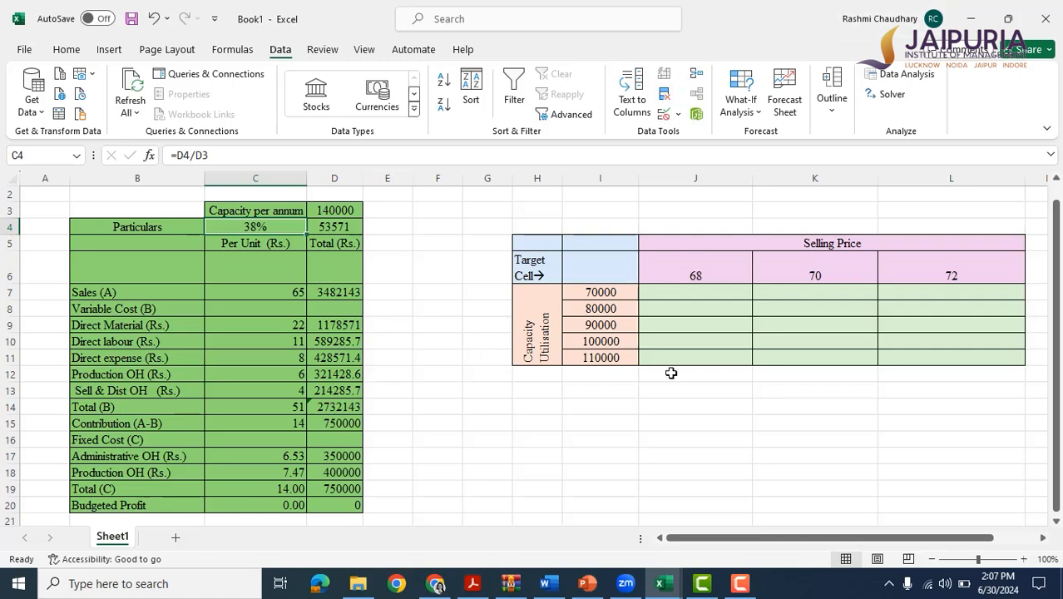
Reset the utilised units in D4 to 70000.
left_click(333, 228)
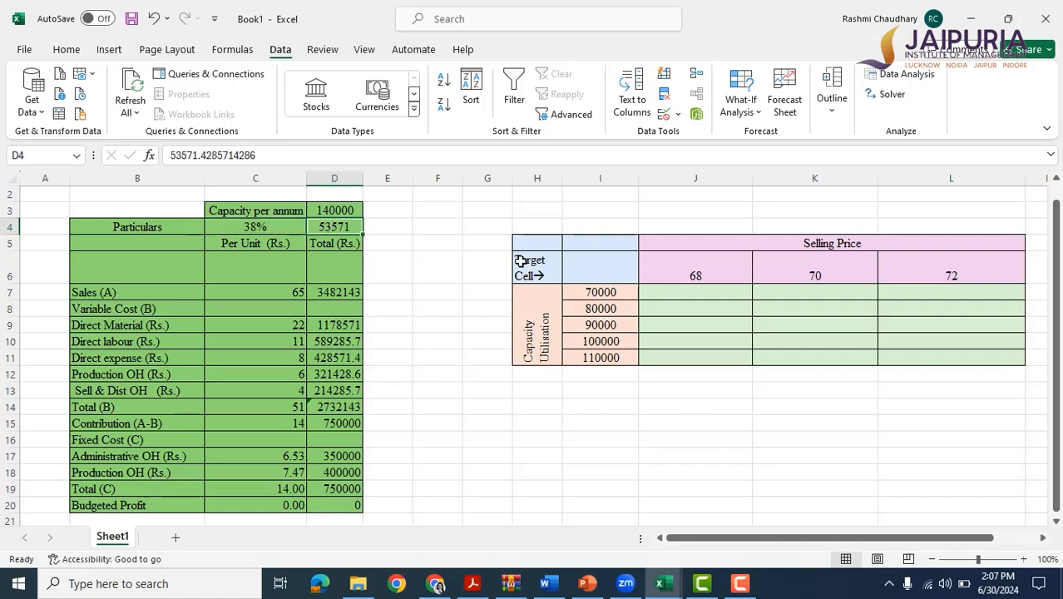
type("700")
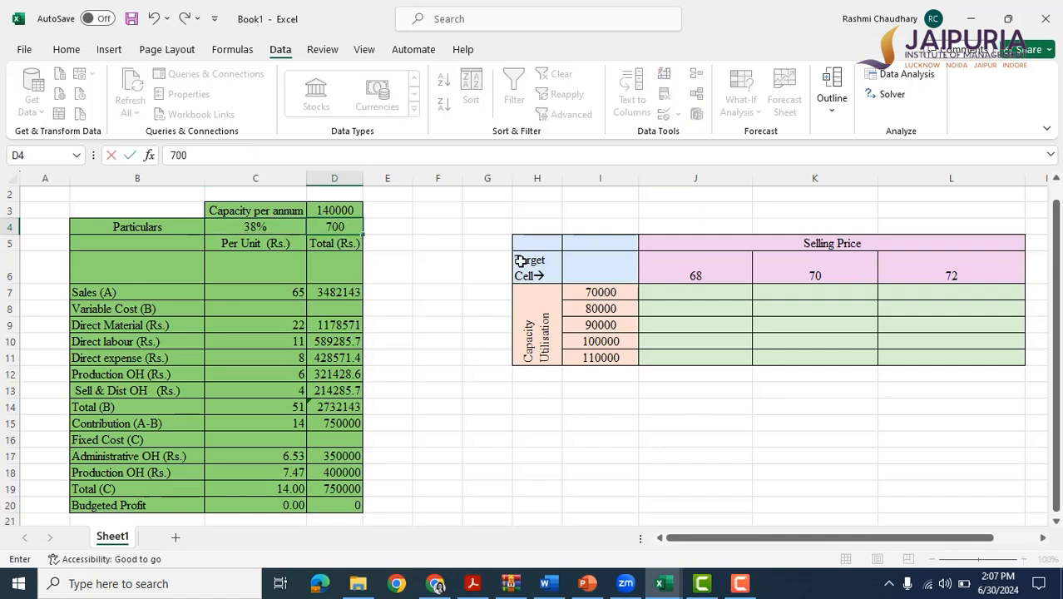
type("00")
key("Return")
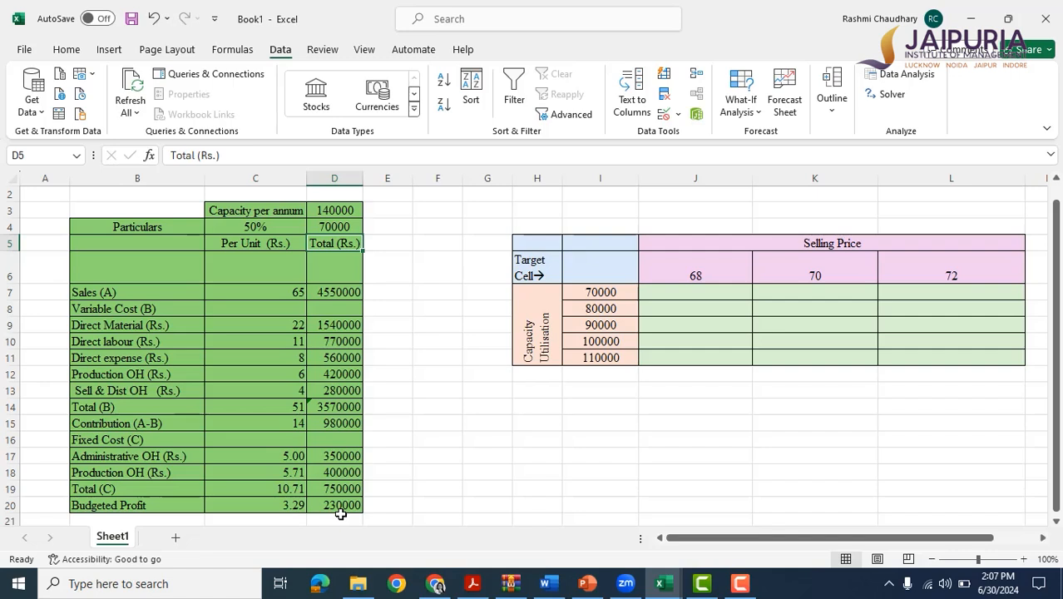
left_click(746, 116)
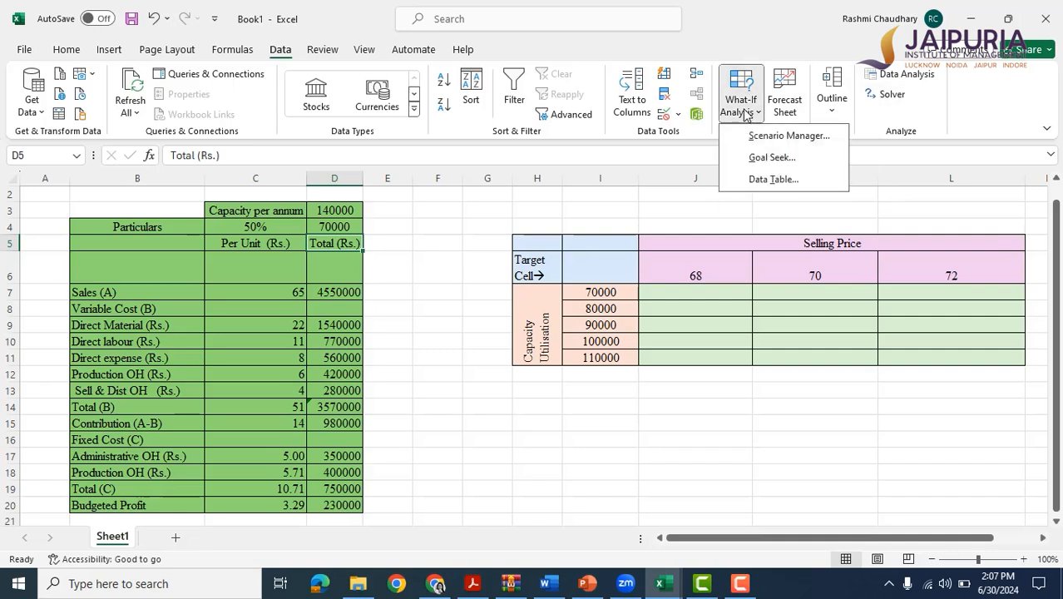
left_click(774, 180)
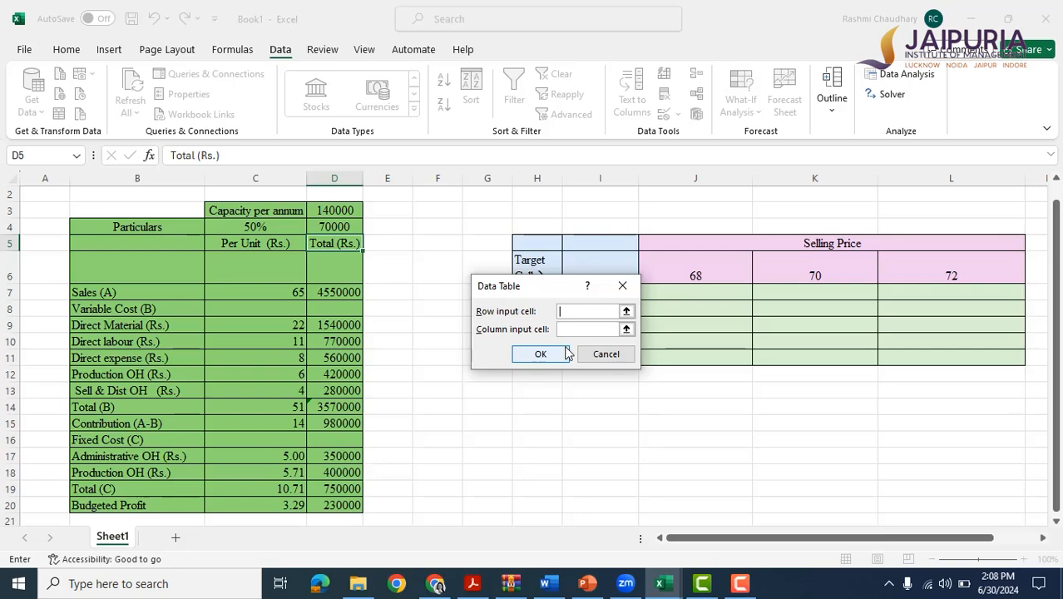
left_click(623, 286)
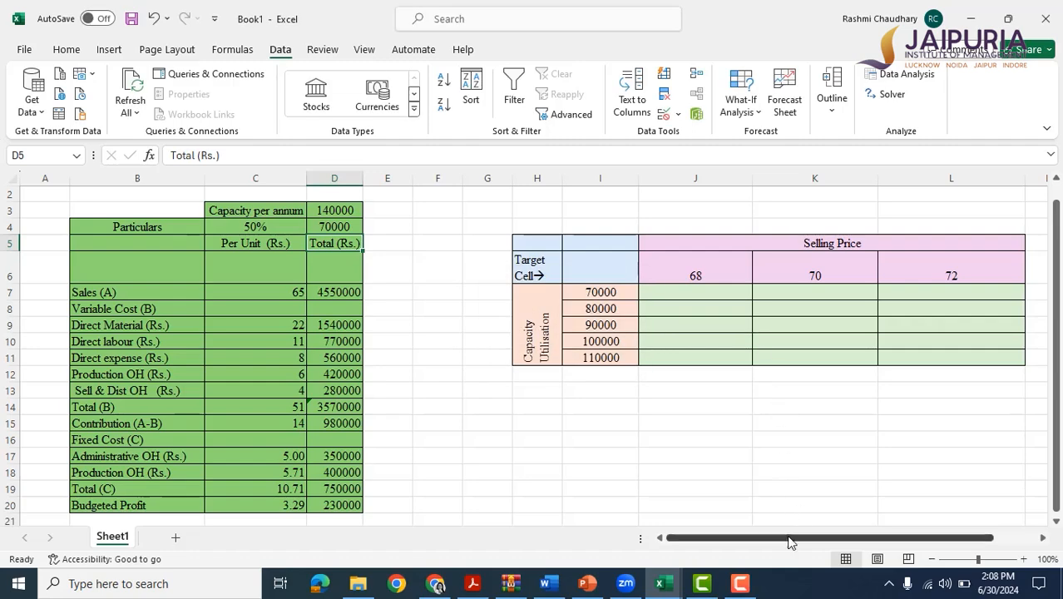
Link the data table's target cell I6 to the total budgeted profit in D20.
left_click_drag(789, 539, 819, 539)
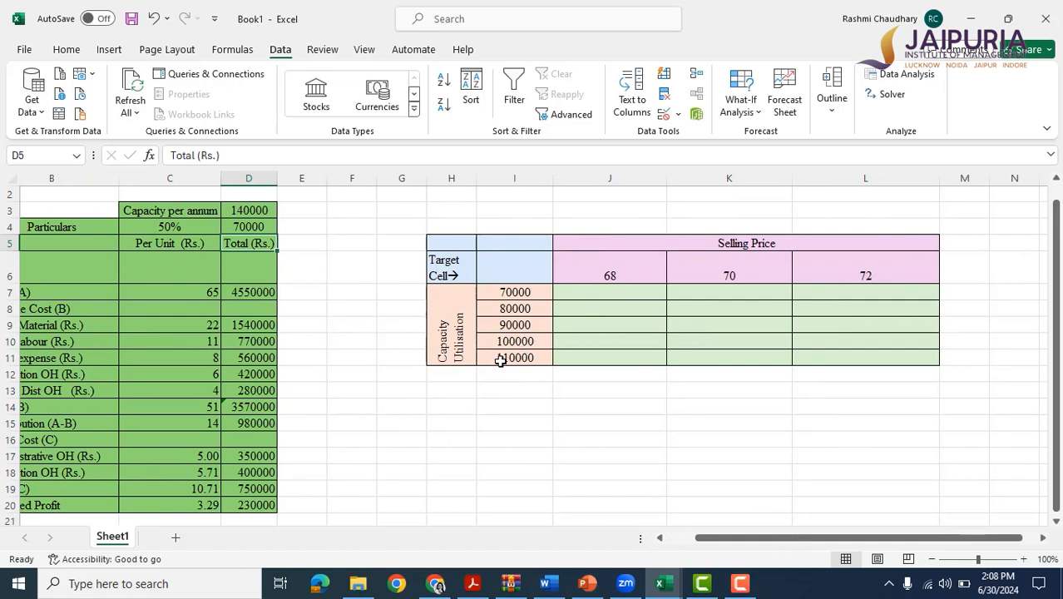
left_click(521, 291)
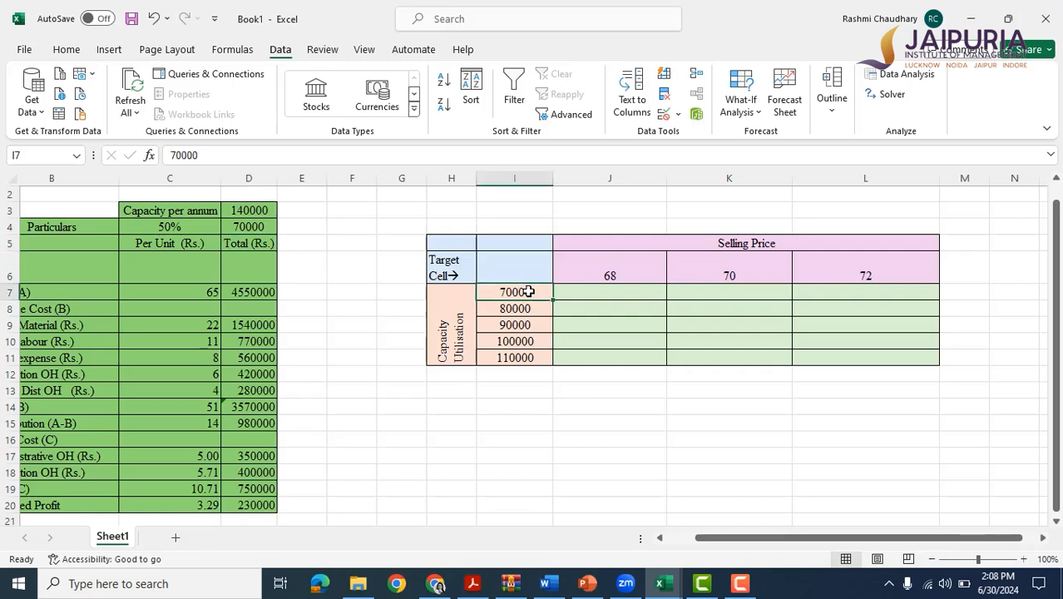
left_click(527, 308)
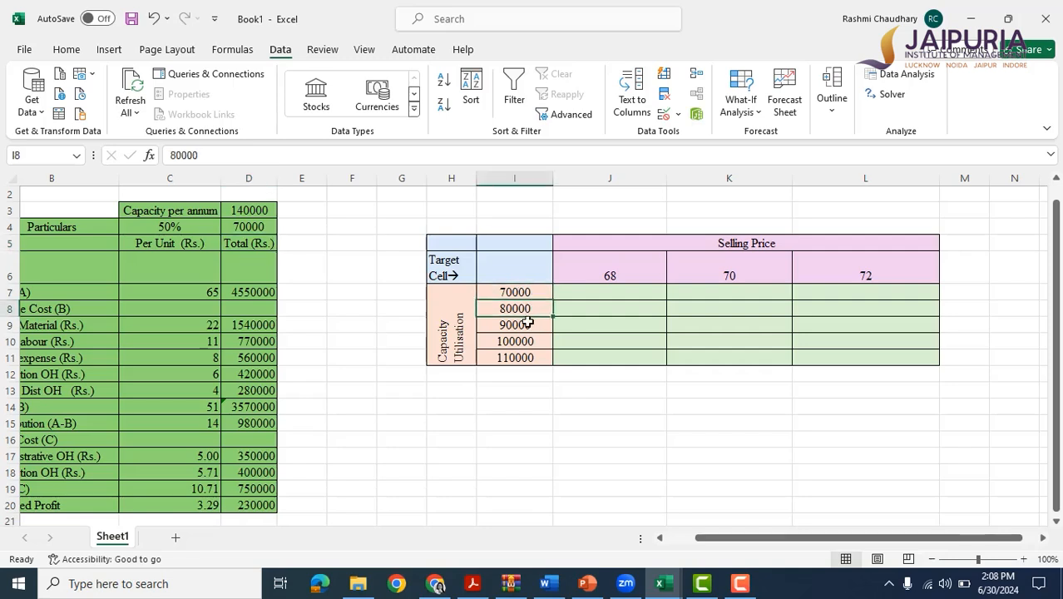
left_click(528, 324)
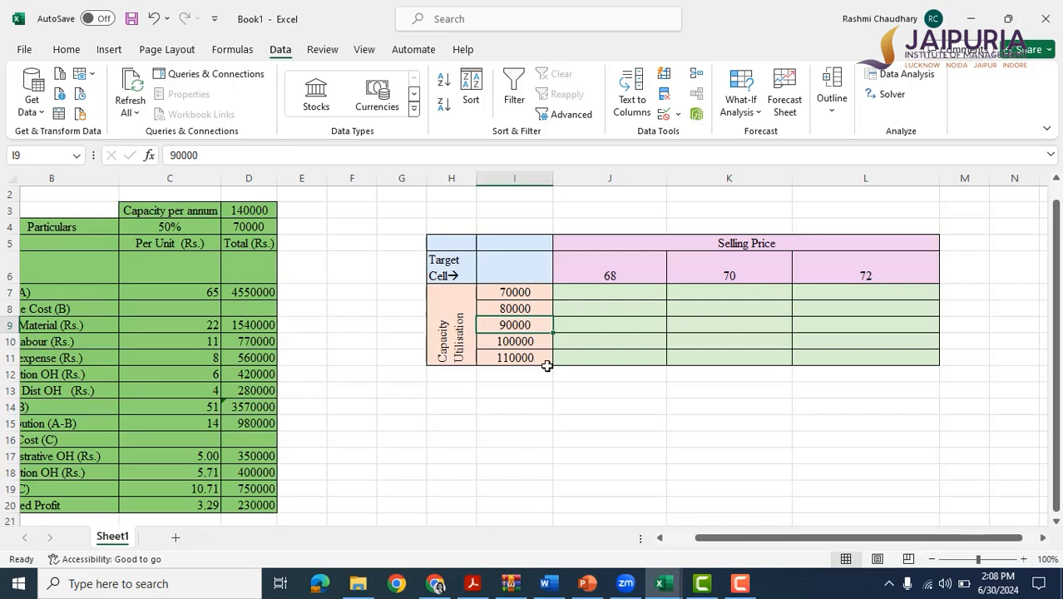
left_click(520, 267)
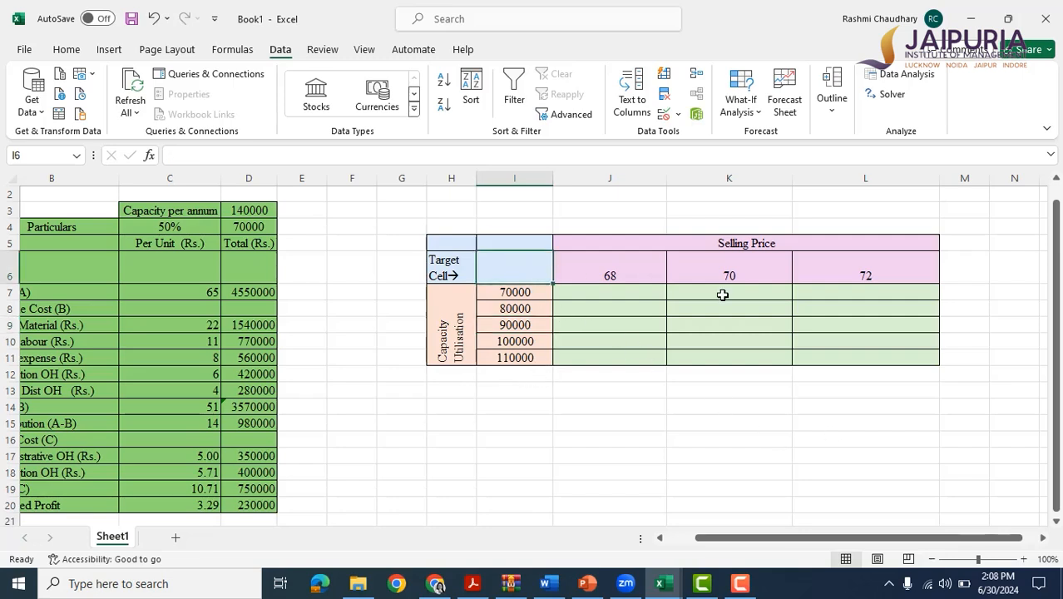
type("=")
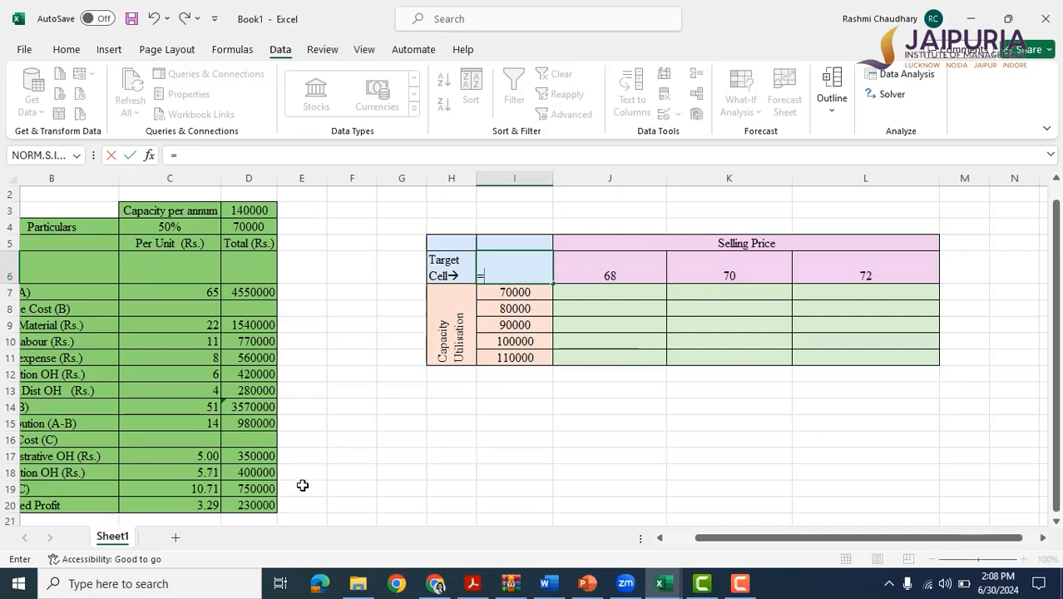
left_click(260, 505)
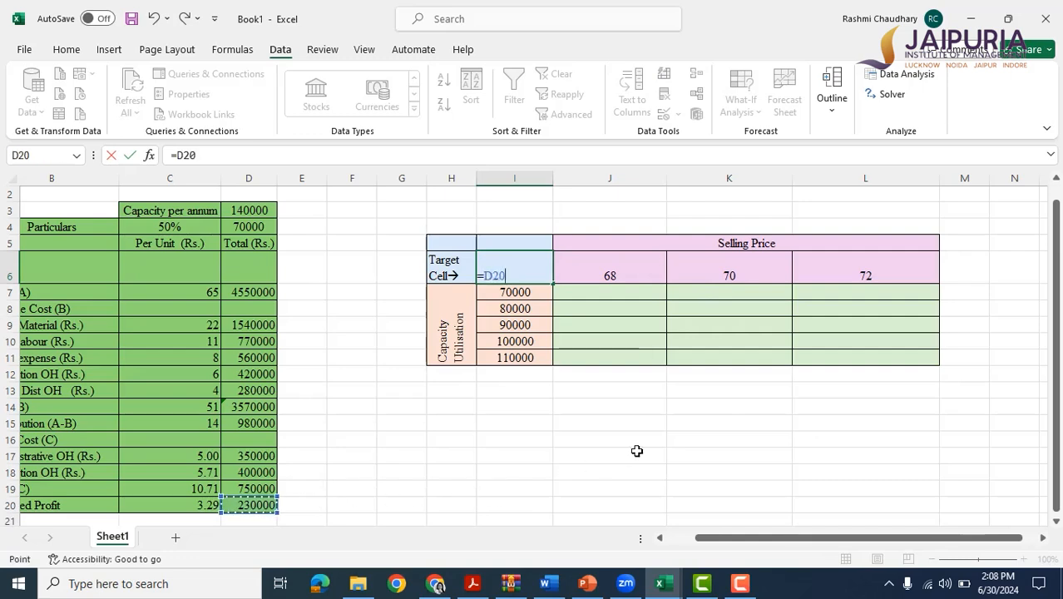
key("Return")
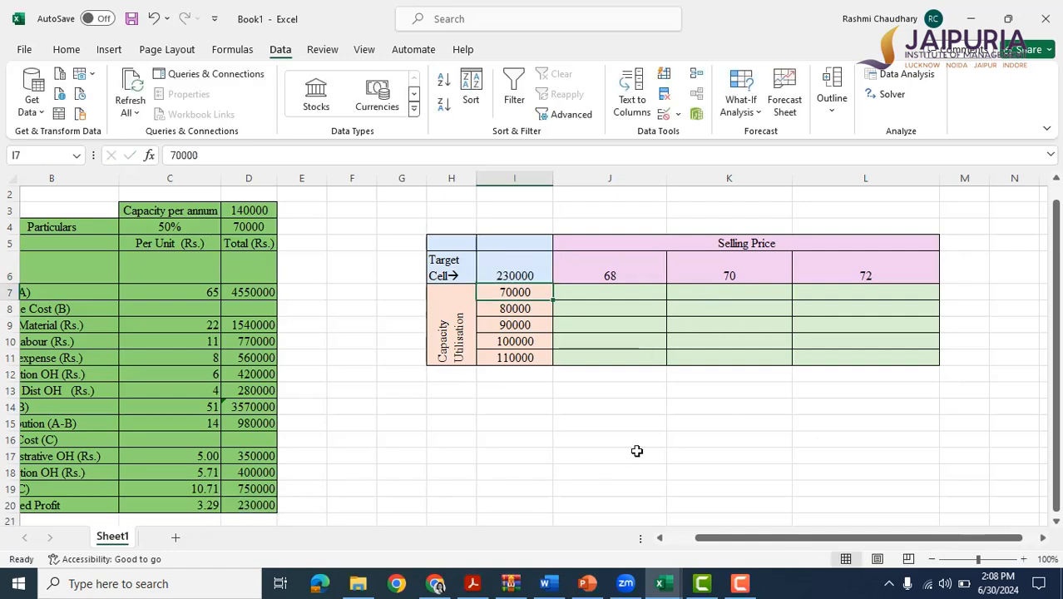
left_click(519, 265)
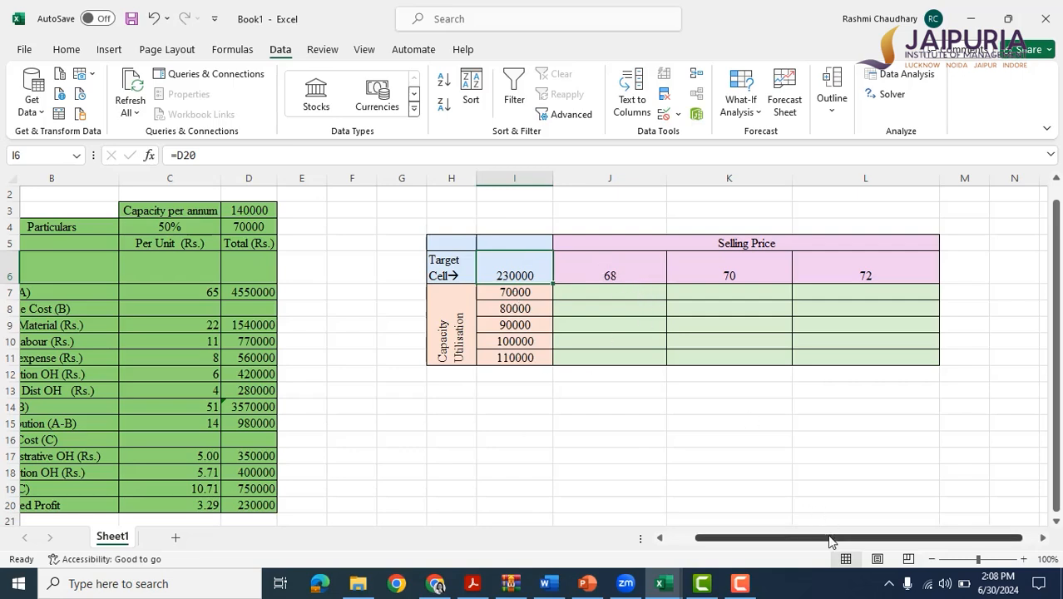
Examine the per-unit sales price in C7, the price headings in J6:L6, the empty result cells and the I6 link.
left_click_drag(829, 538, 815, 546)
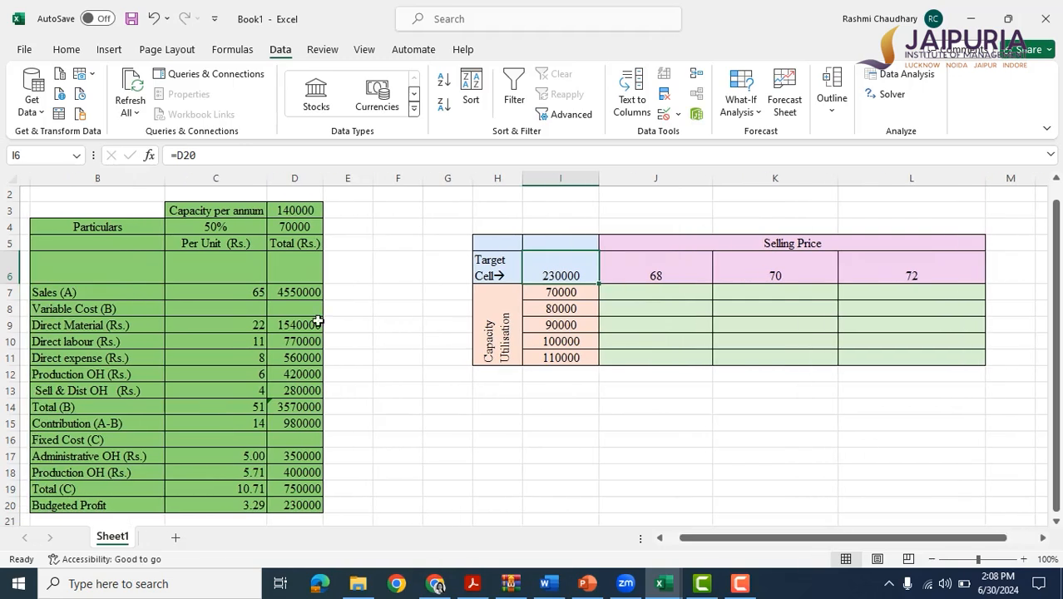
left_click(200, 288)
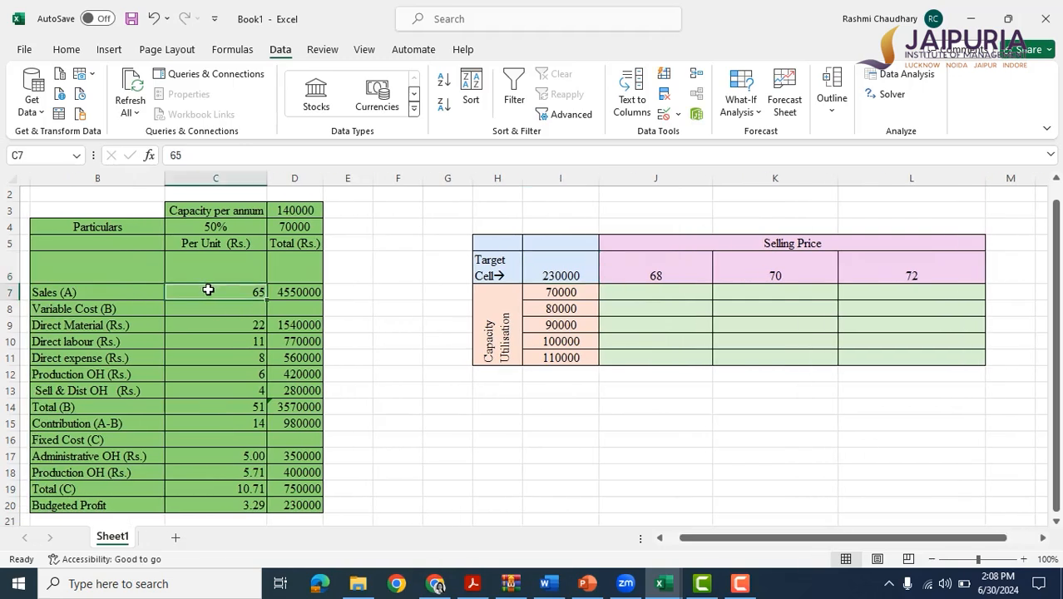
left_click(649, 276)
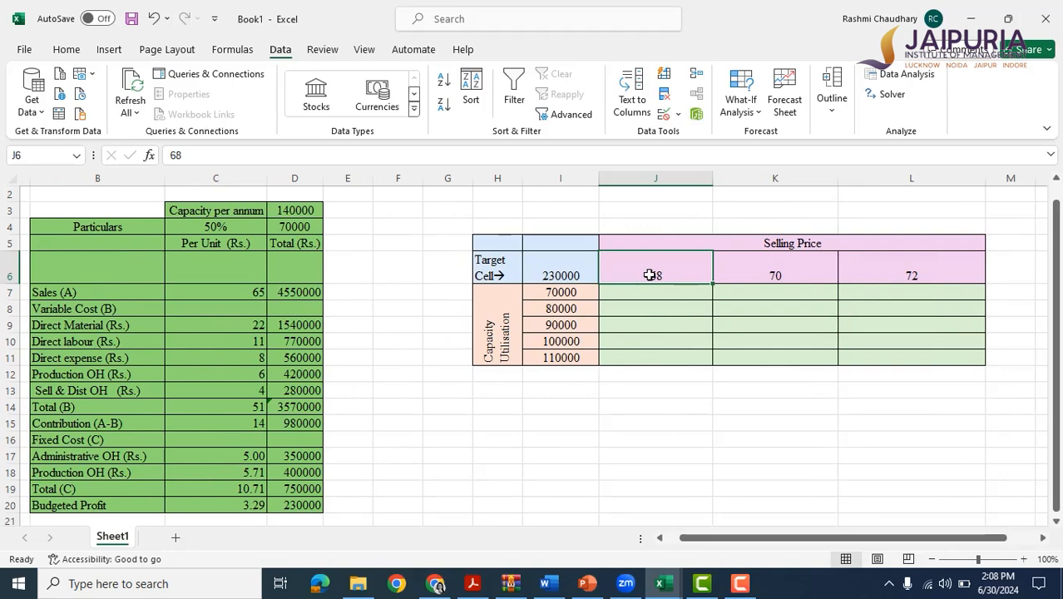
left_click(763, 275)
left_click(895, 275)
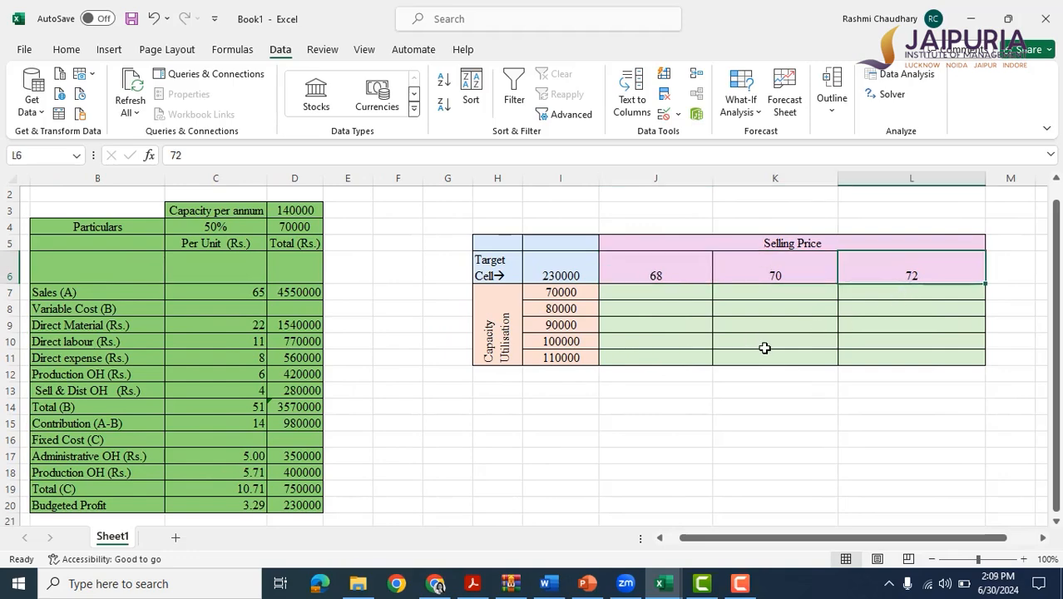
left_click(643, 295)
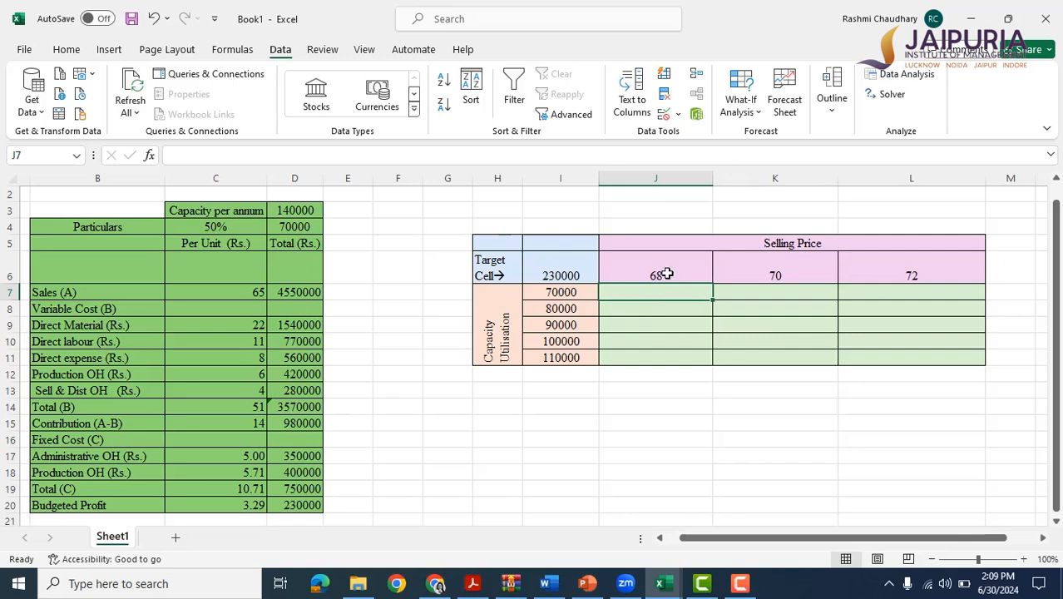
left_click(648, 310)
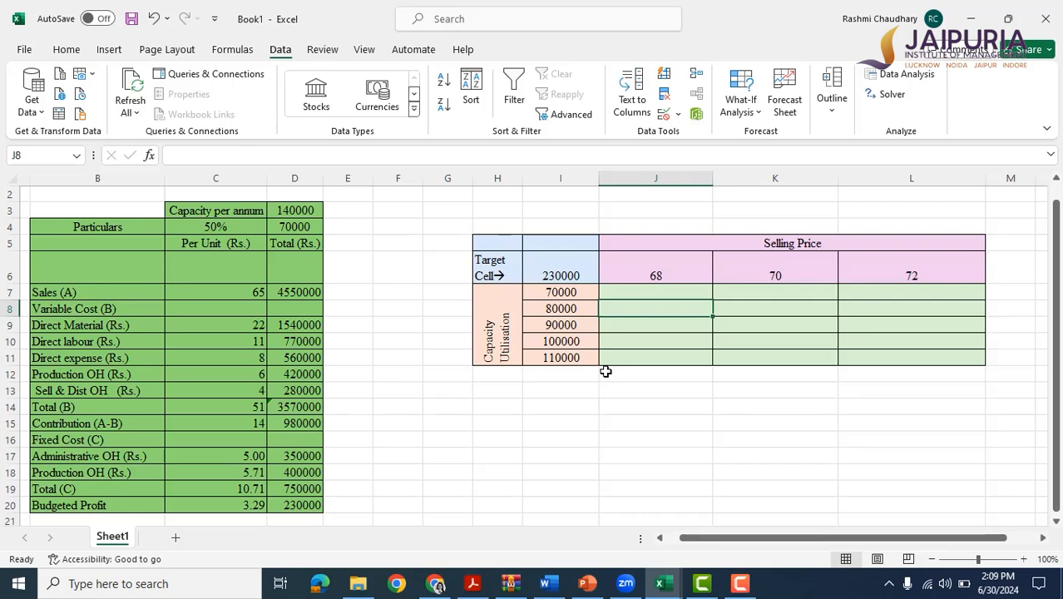
left_click(561, 266)
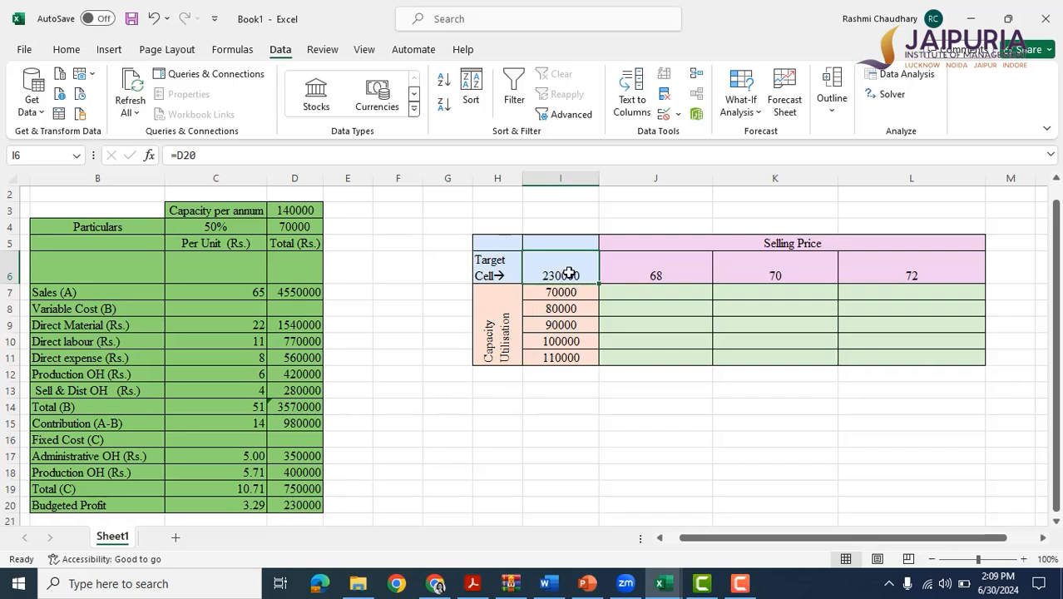
left_click(712, 429)
Create a two-variable data table over I6:L11 with C7 as the row input cell and D4 as the column input cell.
left_click(559, 273)
left_click_drag(558, 272, 885, 355)
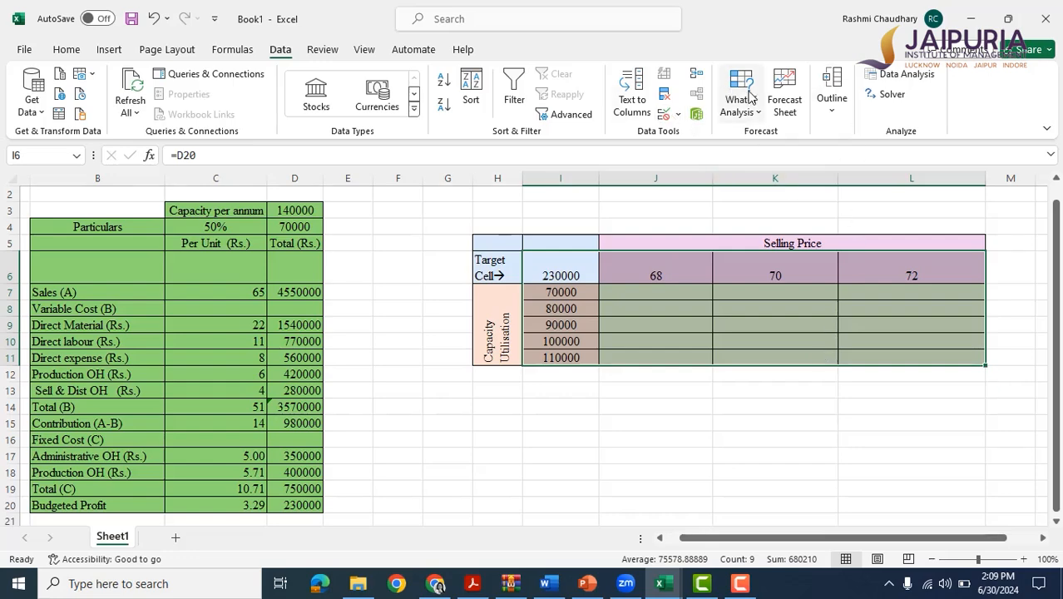
left_click(750, 97)
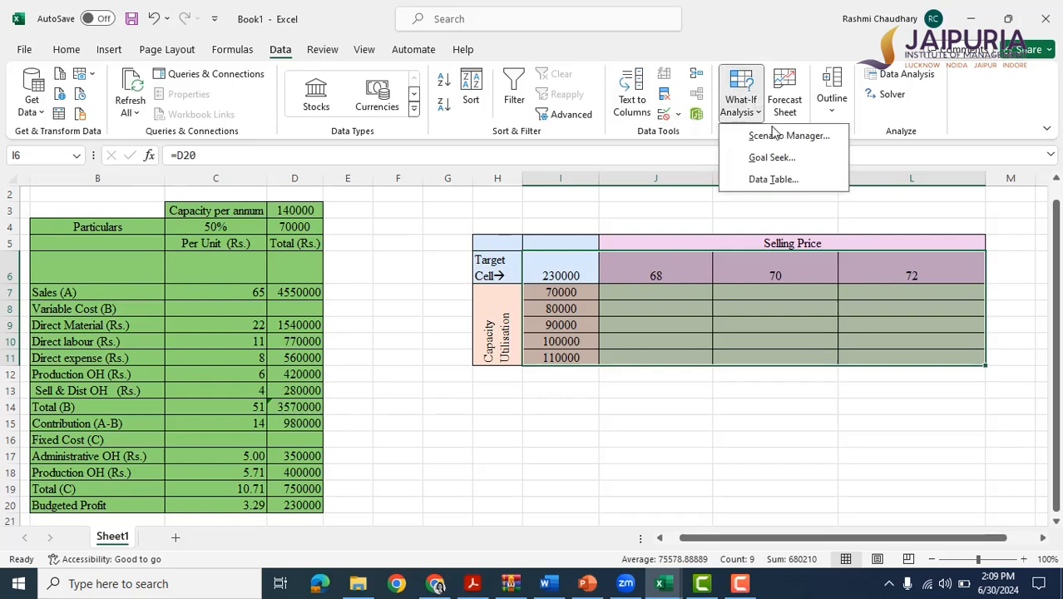
left_click(774, 180)
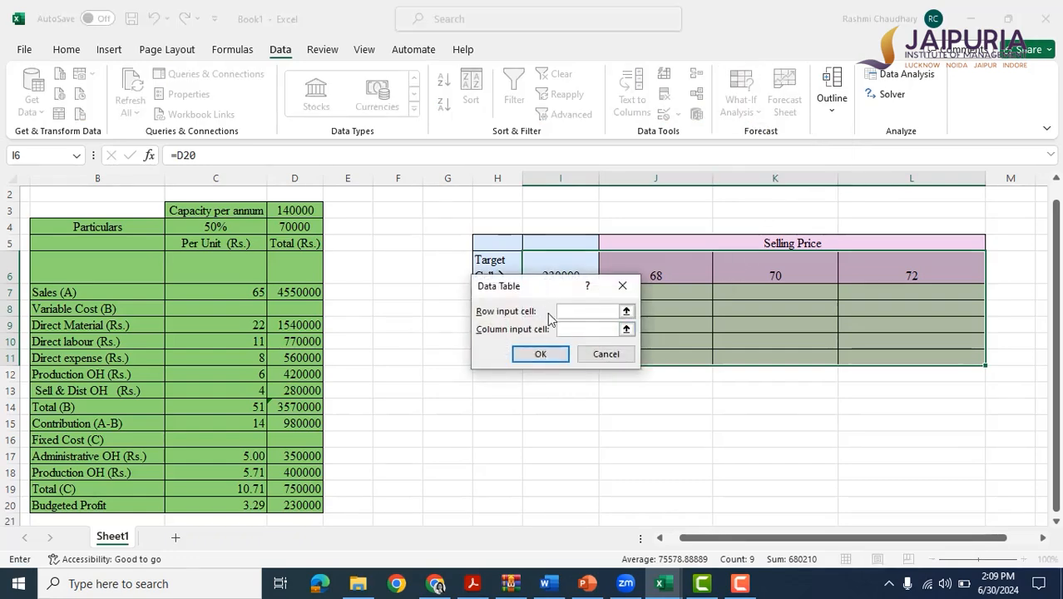
left_click_drag(545, 294, 567, 411)
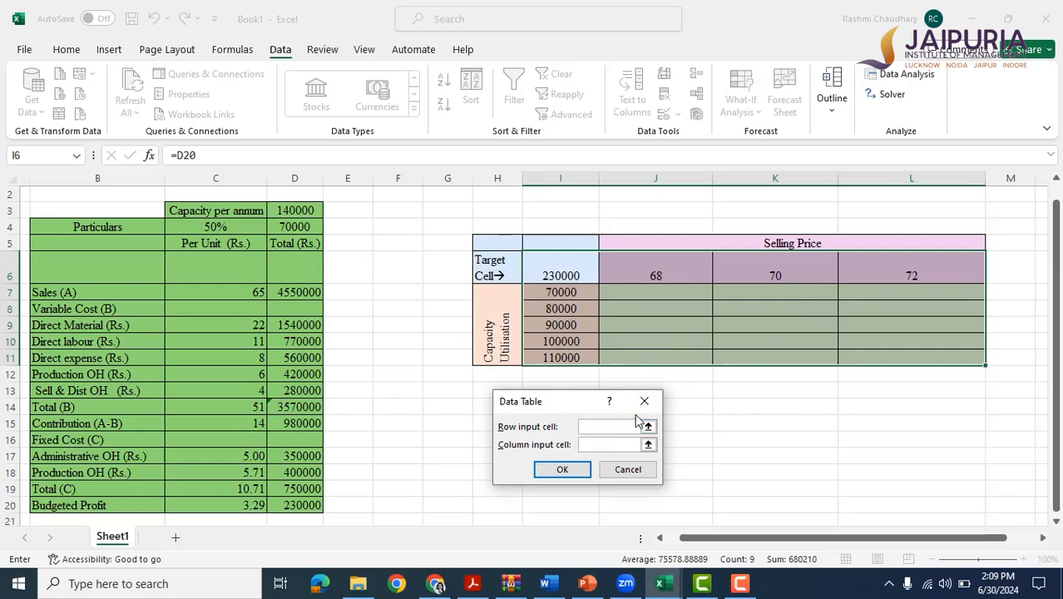
left_click(195, 291)
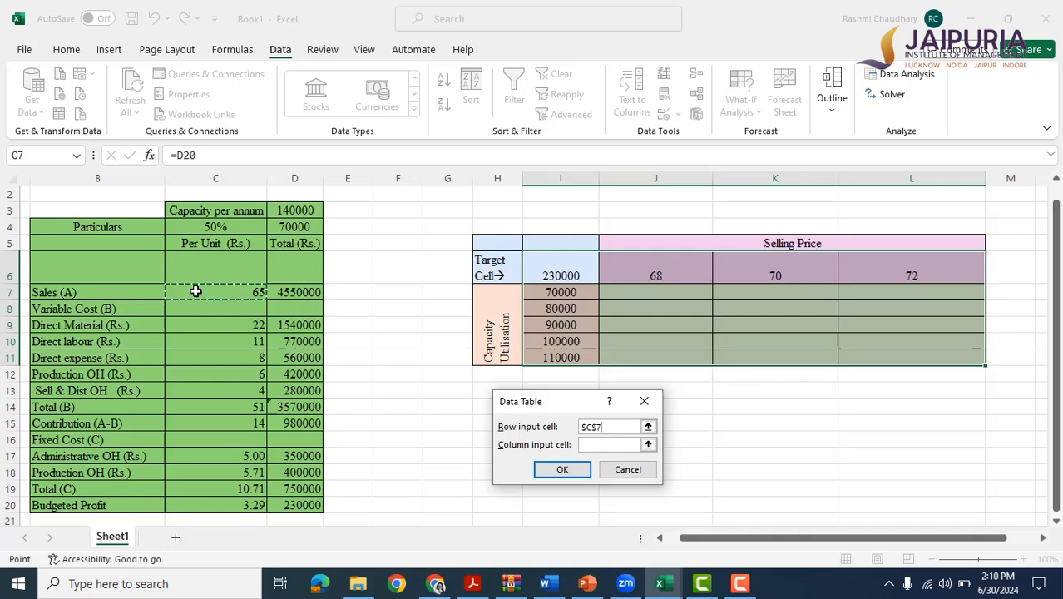
left_click(598, 447)
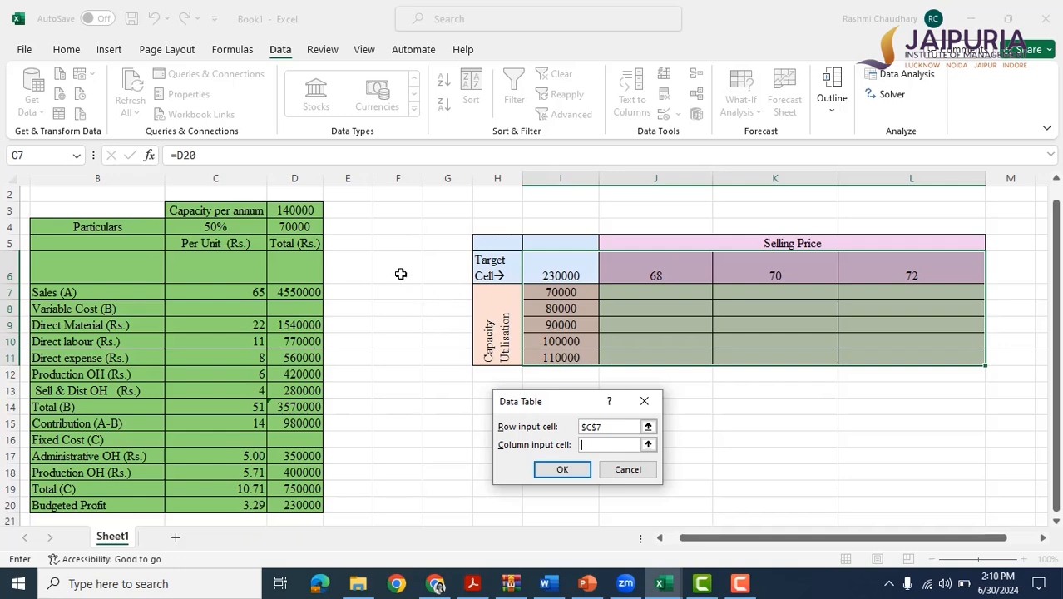
left_click(284, 228)
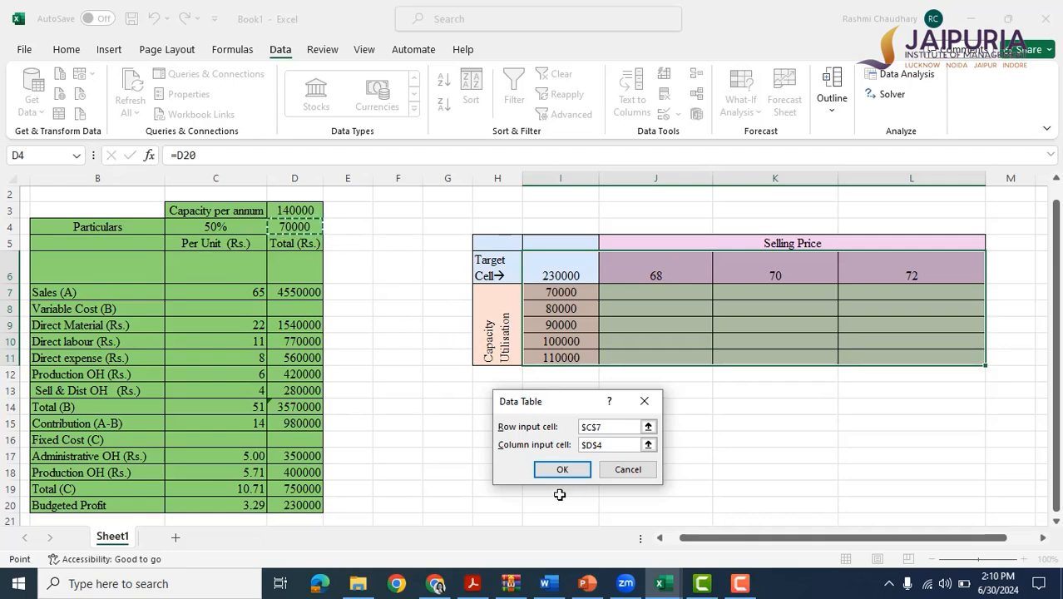
left_click(563, 470)
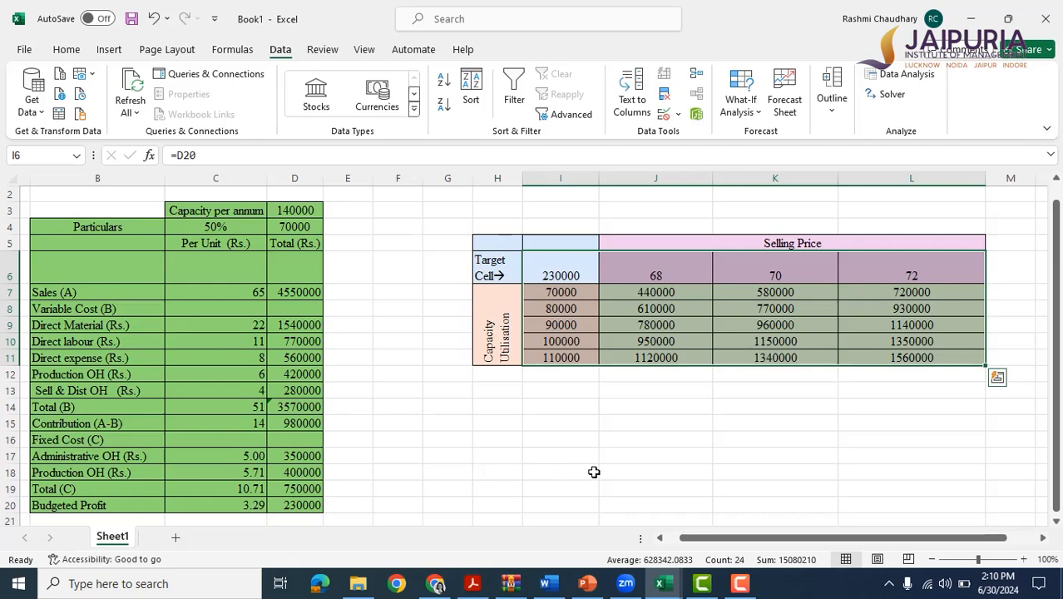
left_click(592, 471)
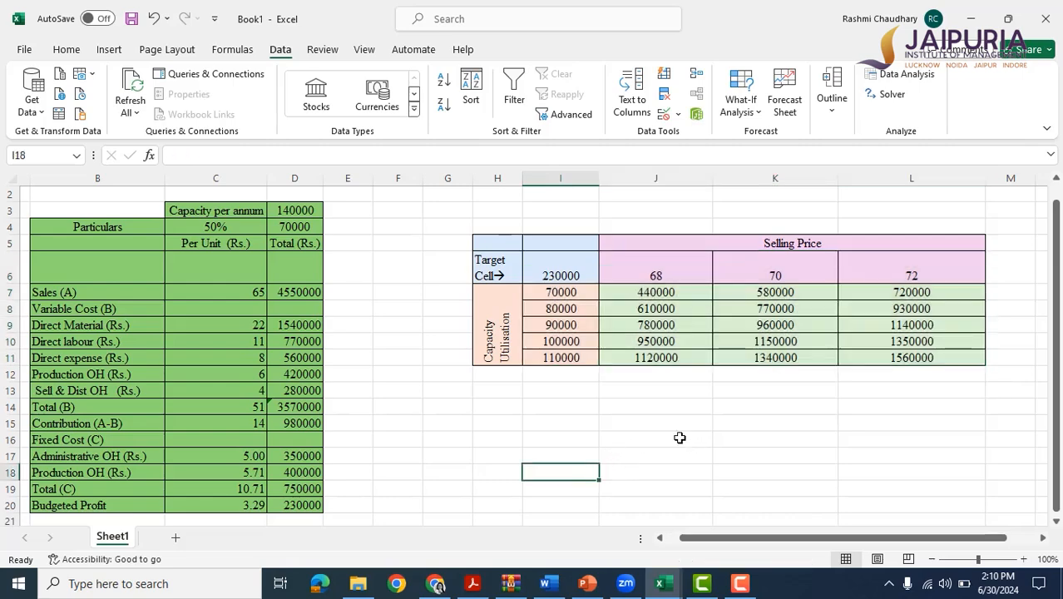
Set the per-unit sales price in C7 to 68 and compare the total budgeted profit in D20 with data table cell J7.
left_click(653, 290)
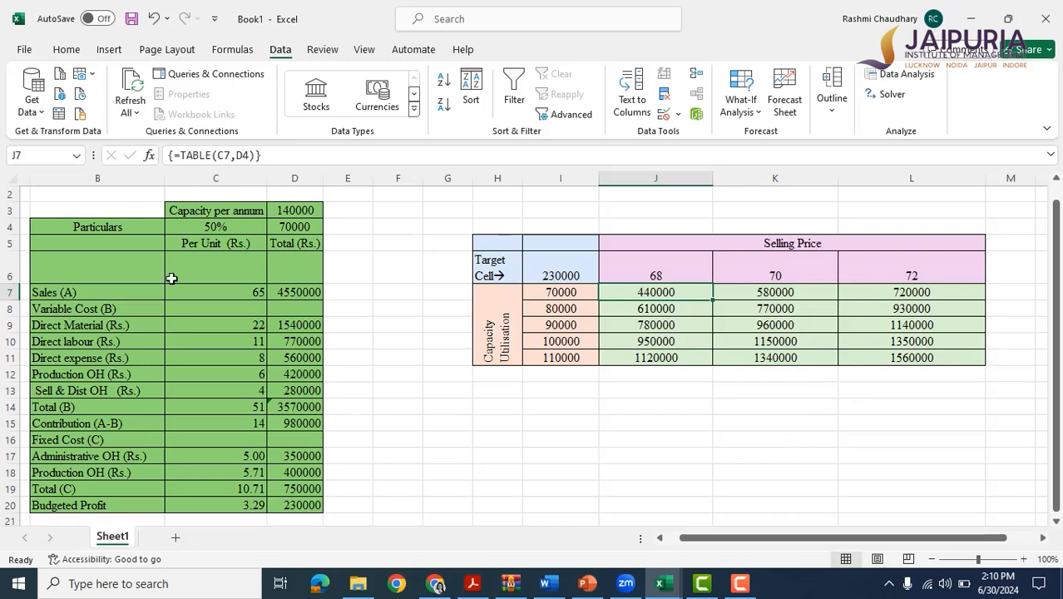
left_click(202, 285)
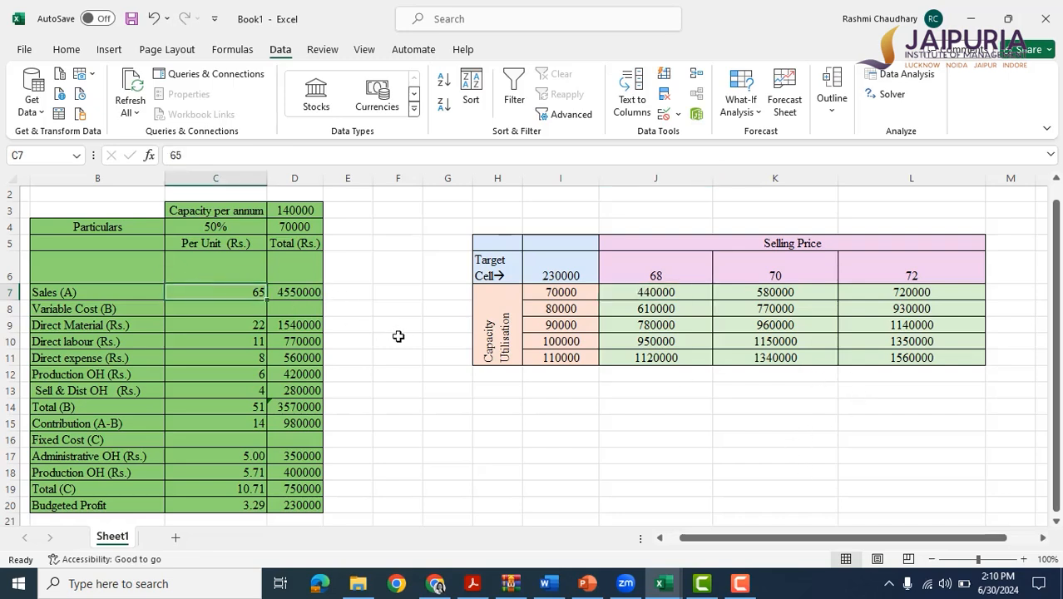
type("6")
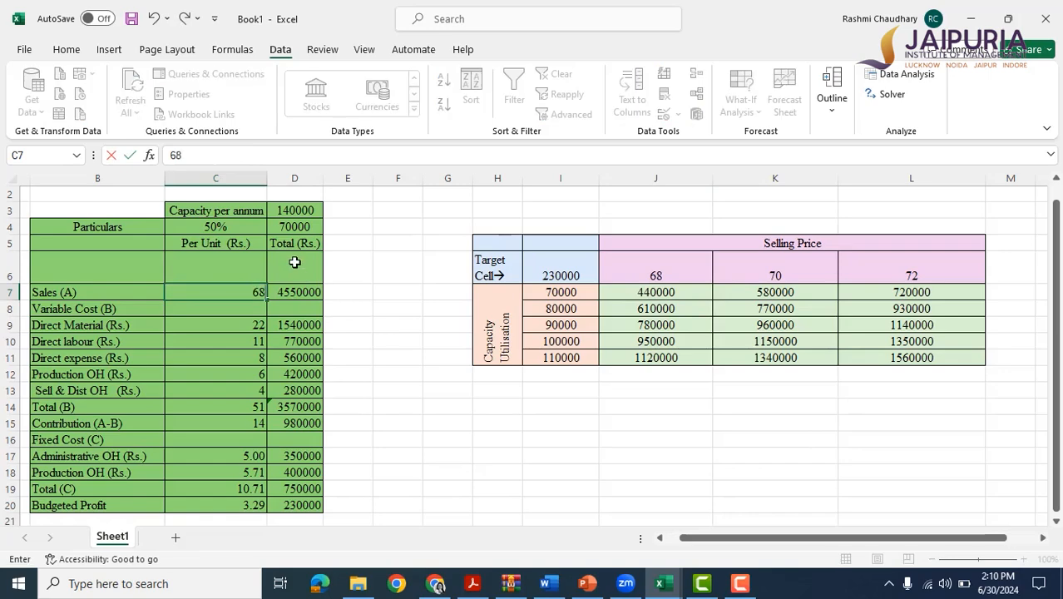
type("8")
left_click(431, 435)
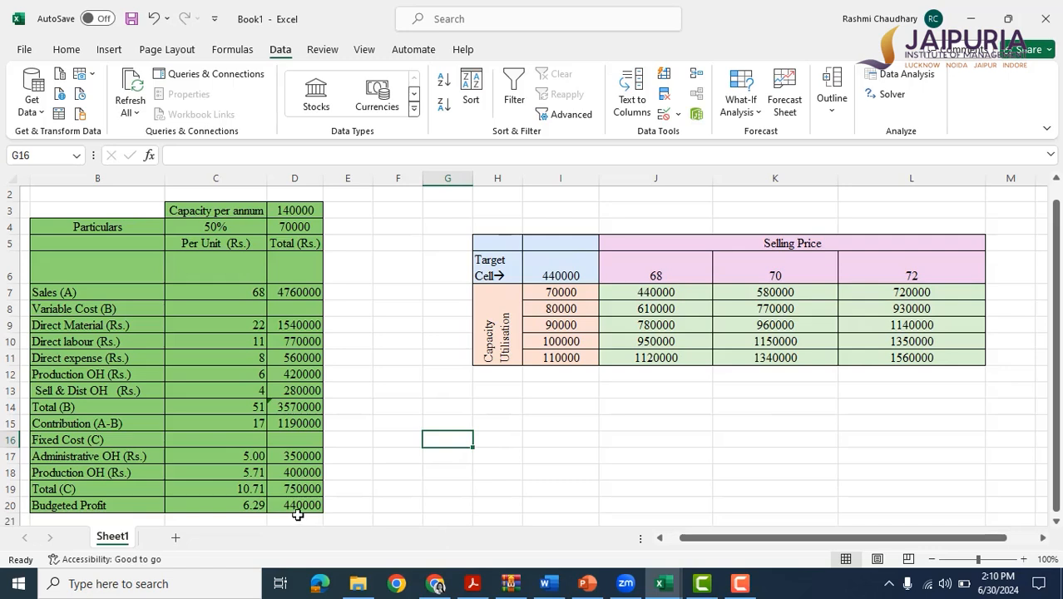
left_click(639, 289)
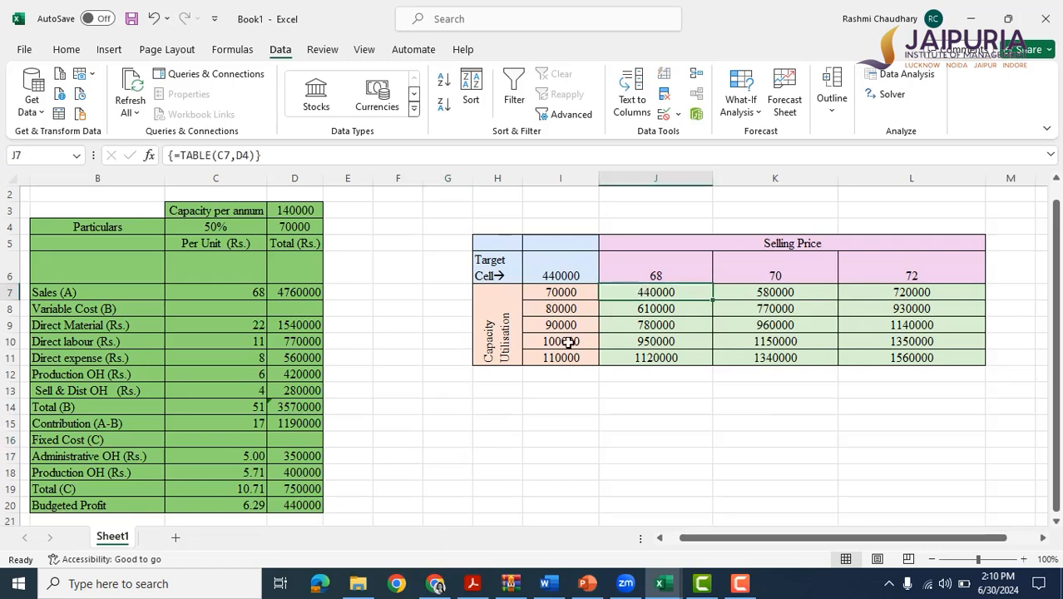
left_click(298, 501)
left_click(649, 296)
Reset the per-unit sales price in C7 to 65 and check data table cell K8.
left_click(233, 287)
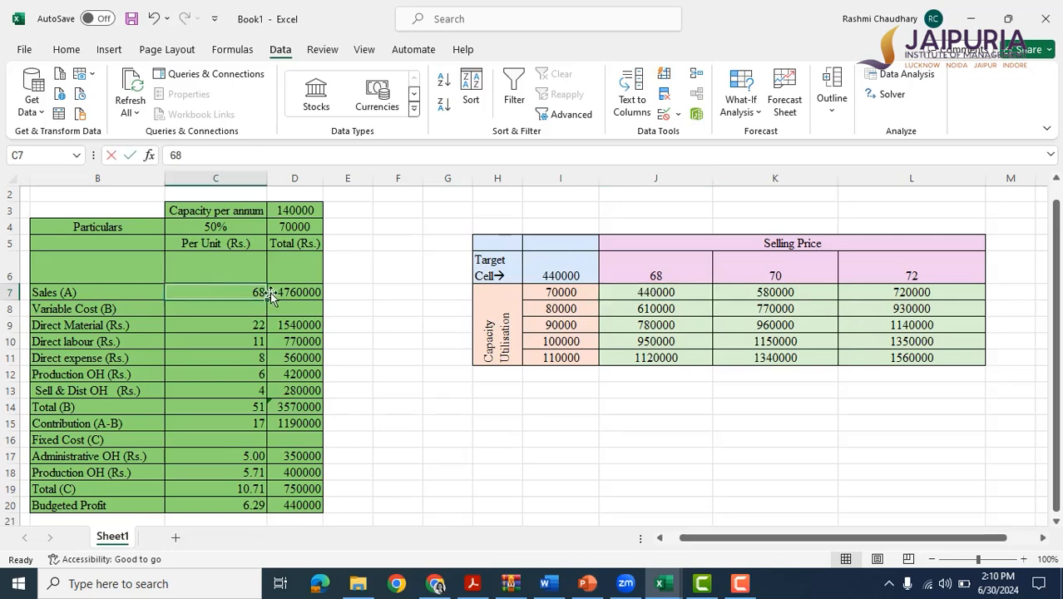
type("65")
left_click(481, 469)
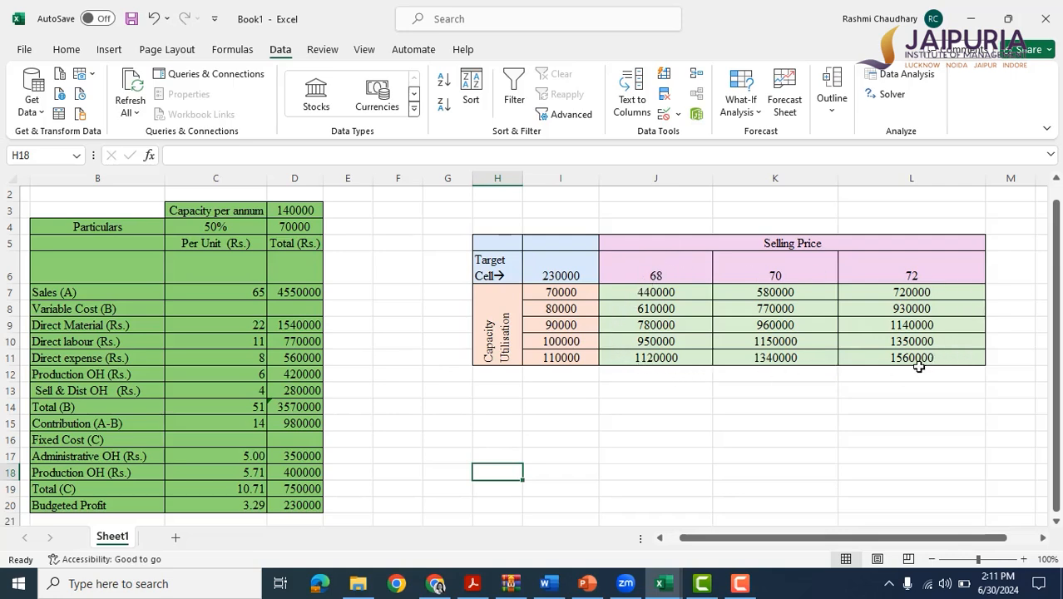
left_click(786, 308)
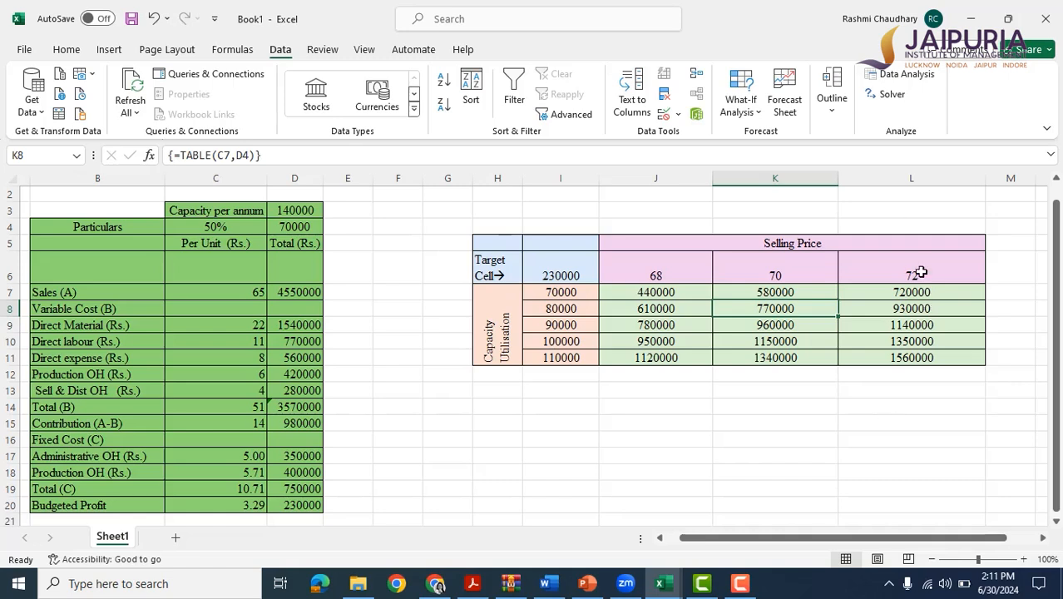
Open Scenario Manager and delete all three existing market condition scenarios.
left_click(740, 102)
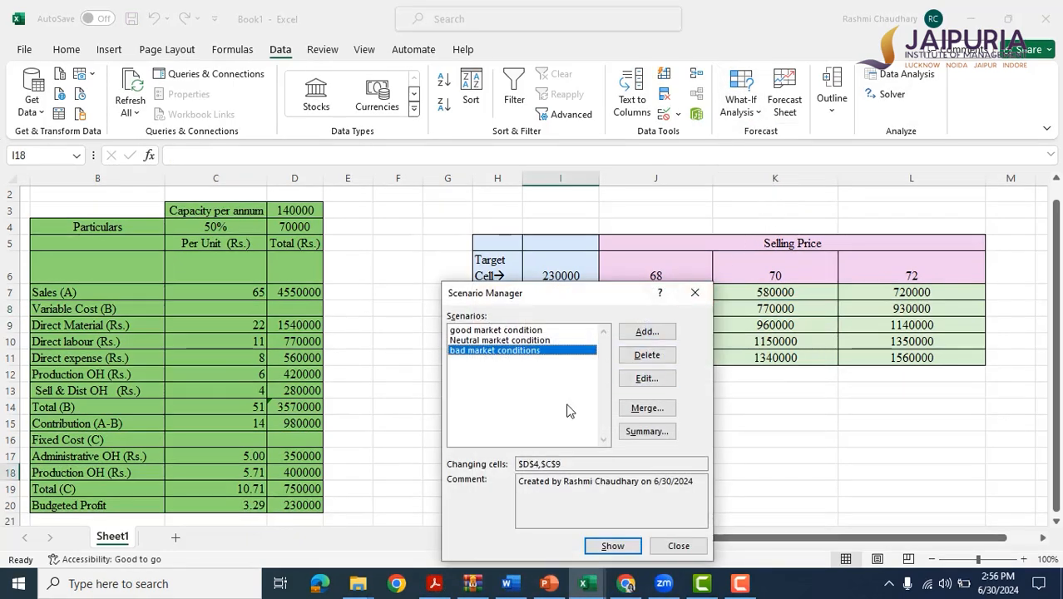
left_click(648, 356)
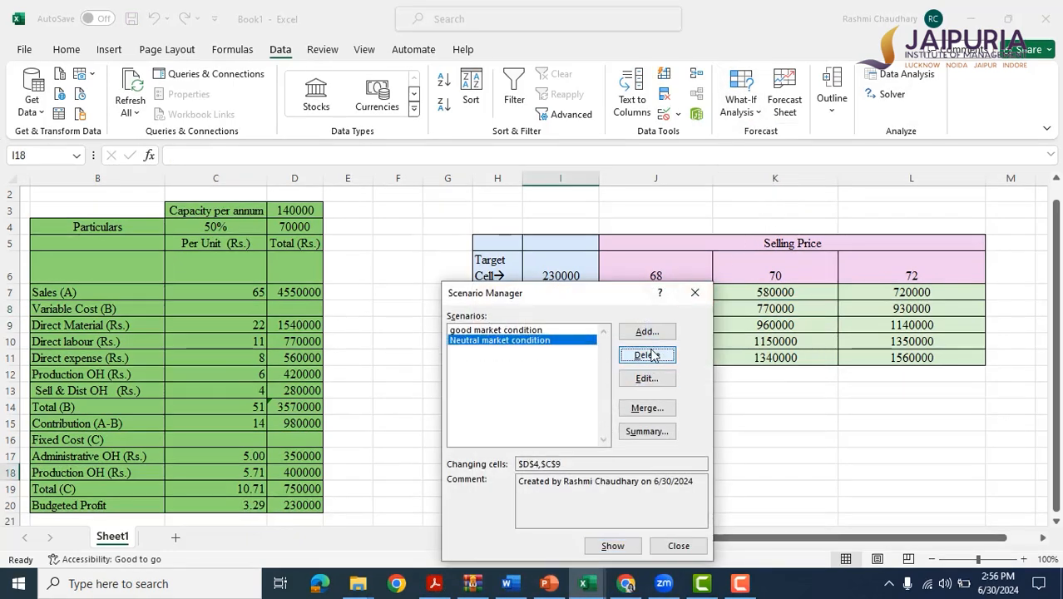
left_click(649, 356)
left_click(651, 356)
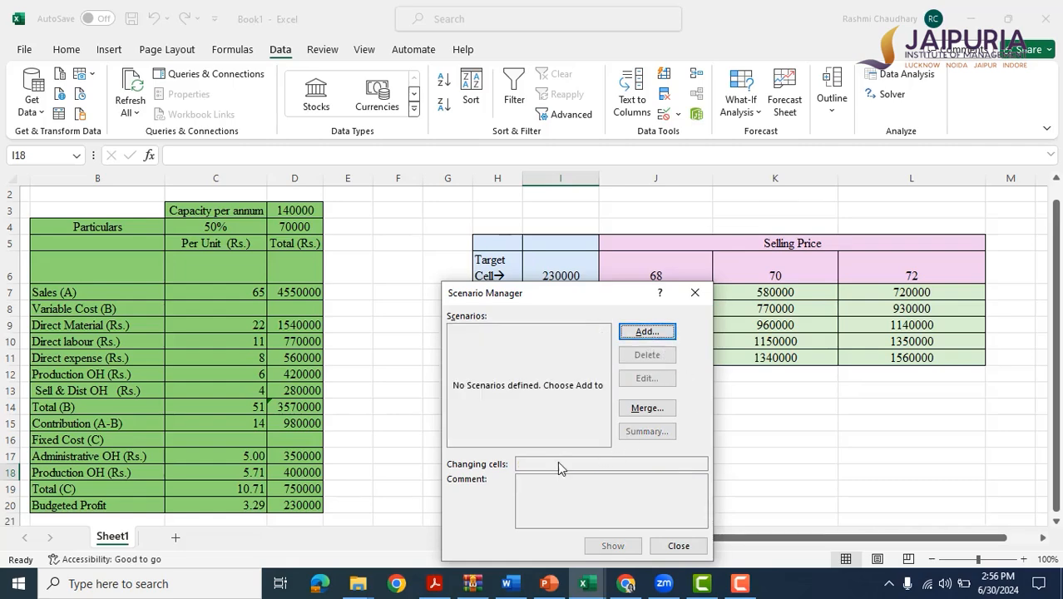
Start a new scenario and name it "good market conditions".
left_click_drag(537, 295, 510, 244)
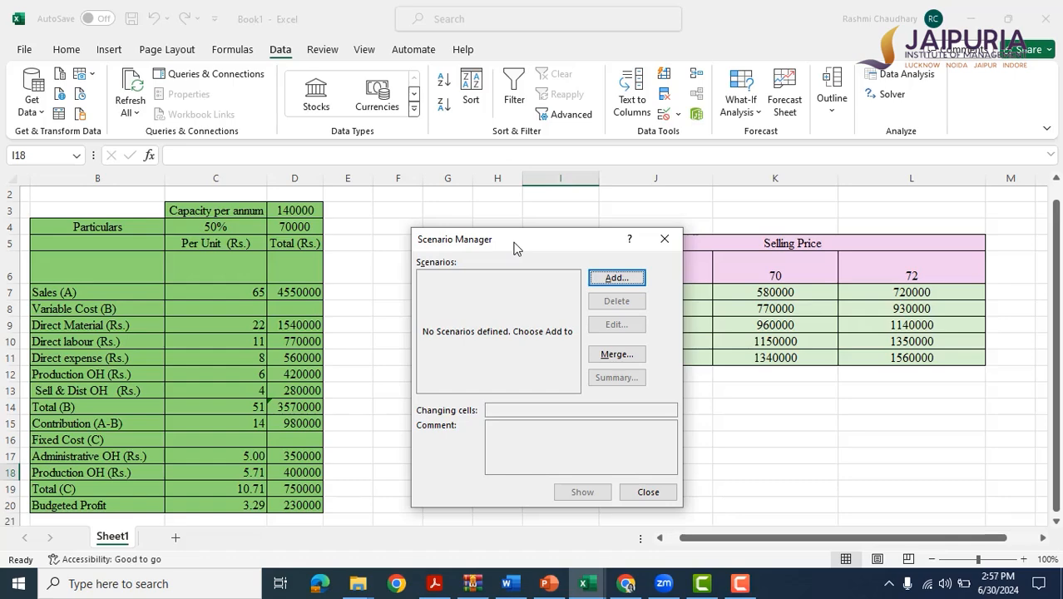
left_click(617, 278)
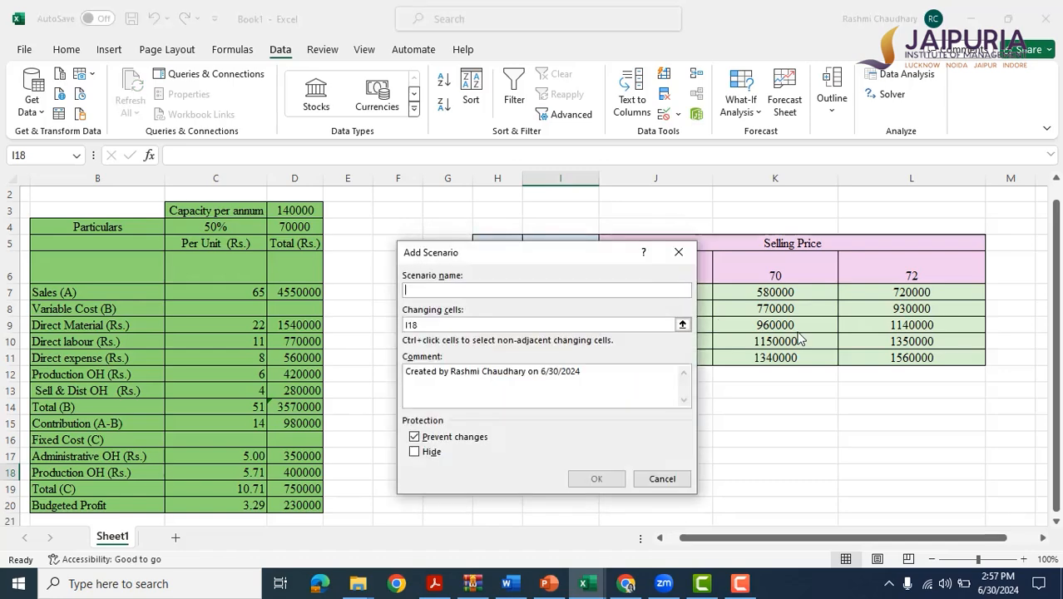
type("goo")
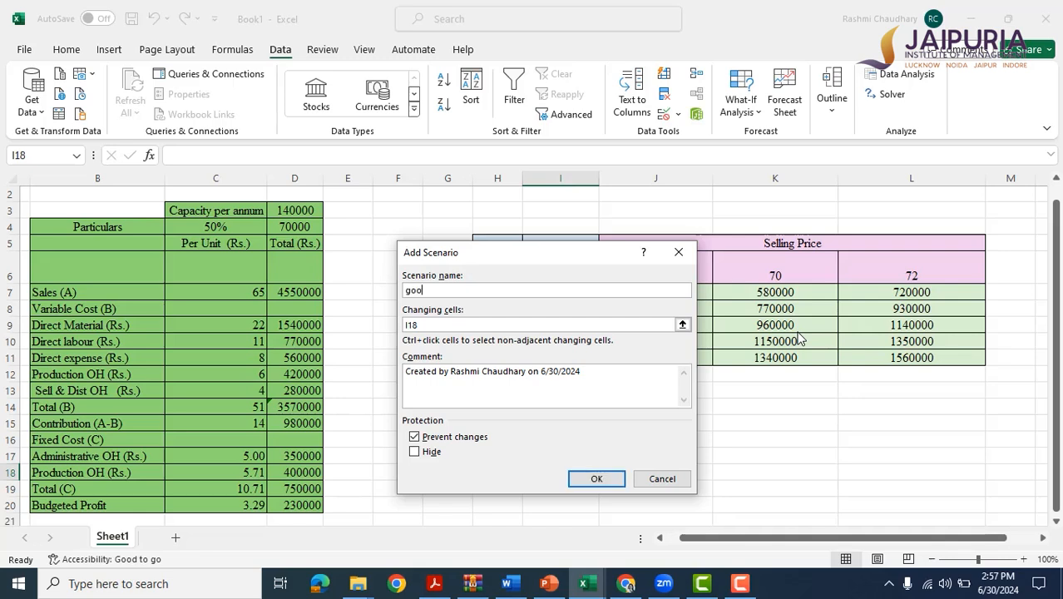
type("d market conditions")
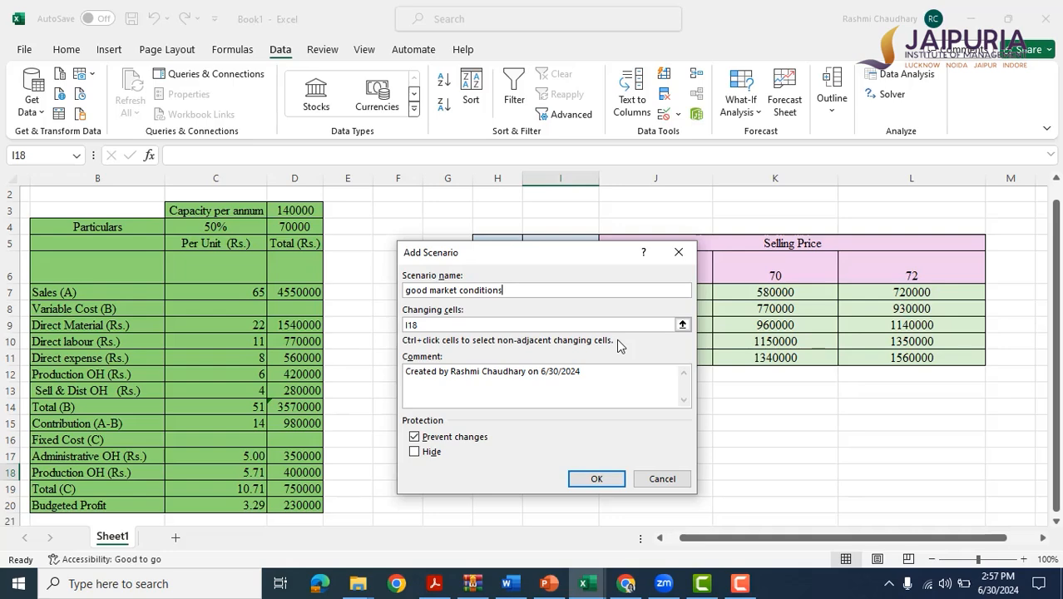
Set the good market scenario's changing cells to capacity in D4 and per-unit direct material in C9.
left_click(494, 329)
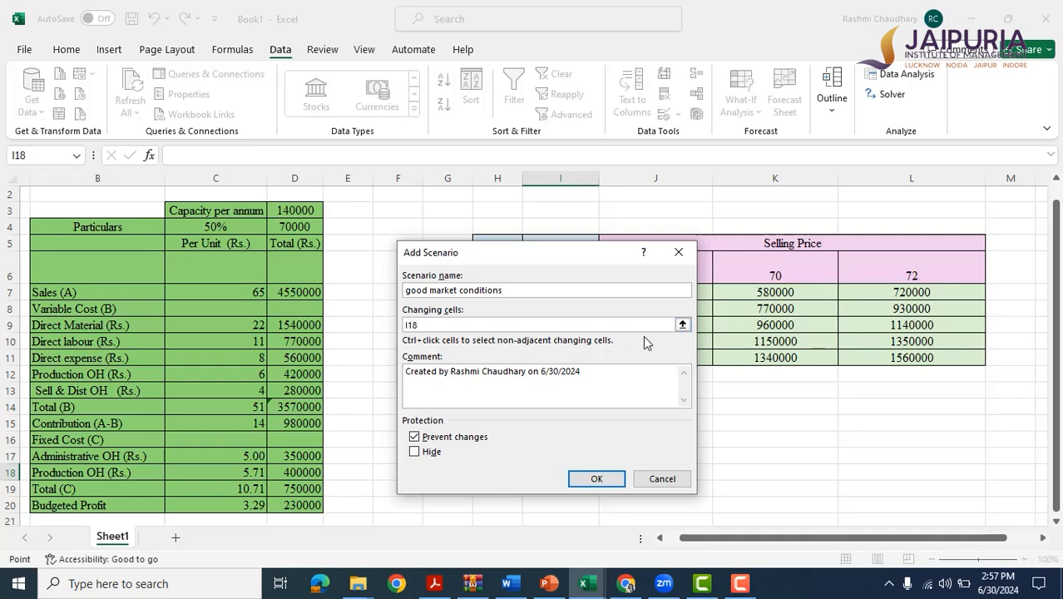
key("BackSpace")
key("BackSpace")
key("BackSpace")
left_click(294, 227)
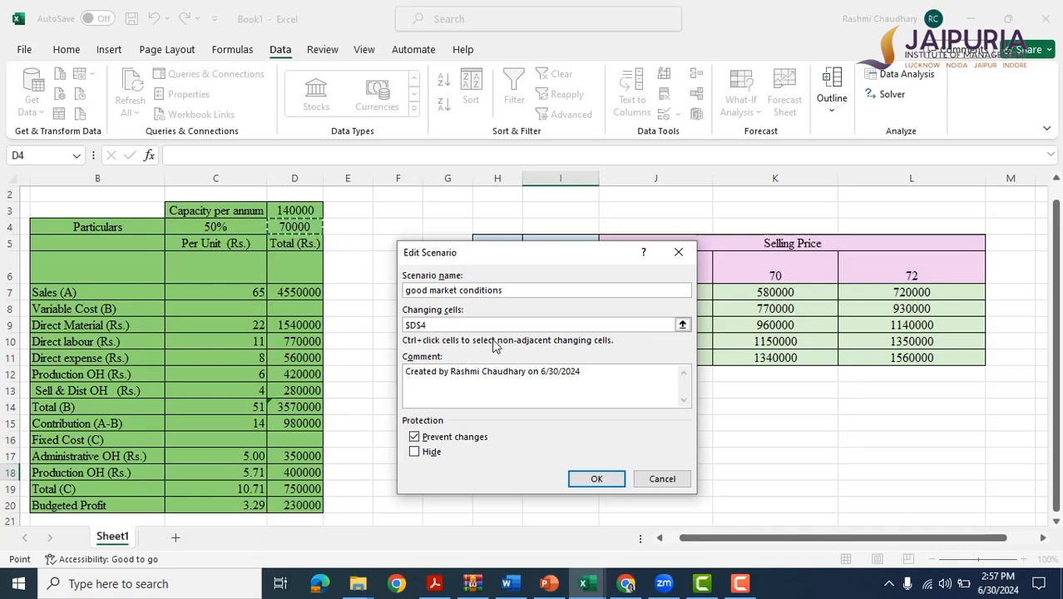
type(",")
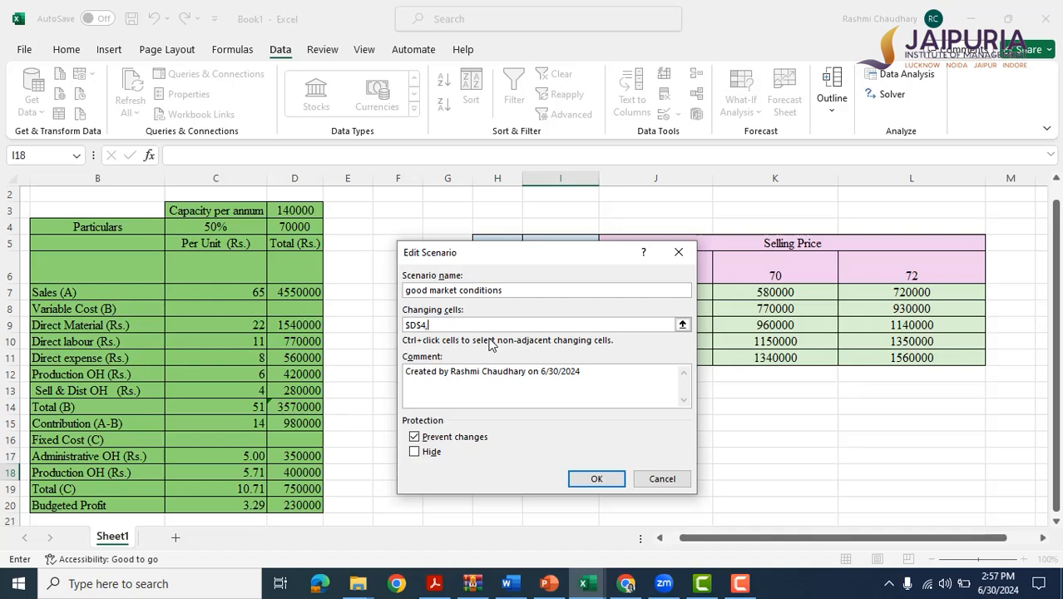
left_click(226, 324)
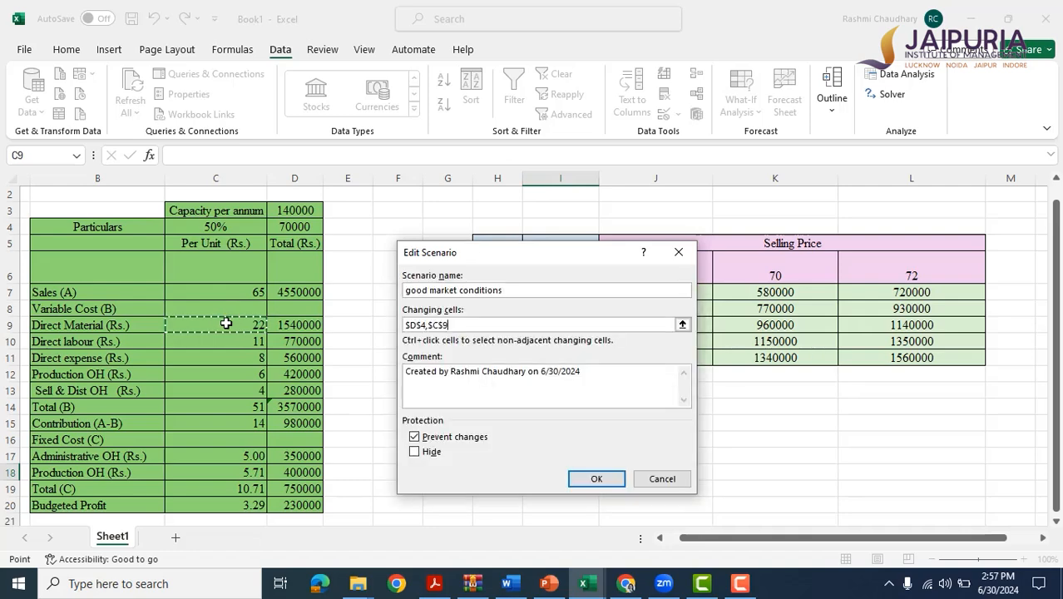
left_click(597, 479)
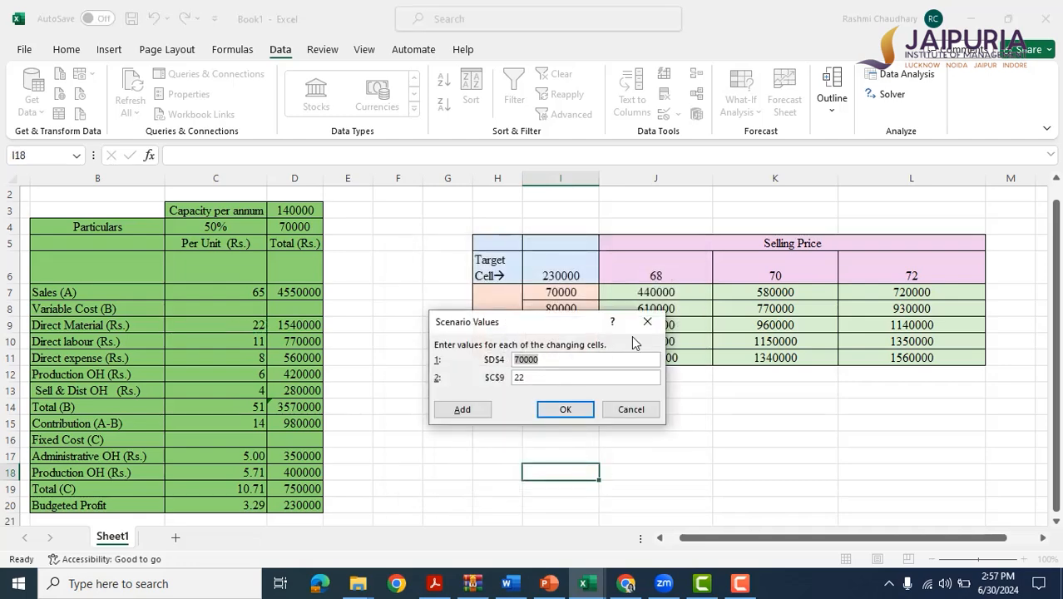
Give the good market scenario the values 110000 for D4 and 24 for C9, and continue to another new scenario.
key("BackSpace")
type("110000")
key("BackSpace")
type("4")
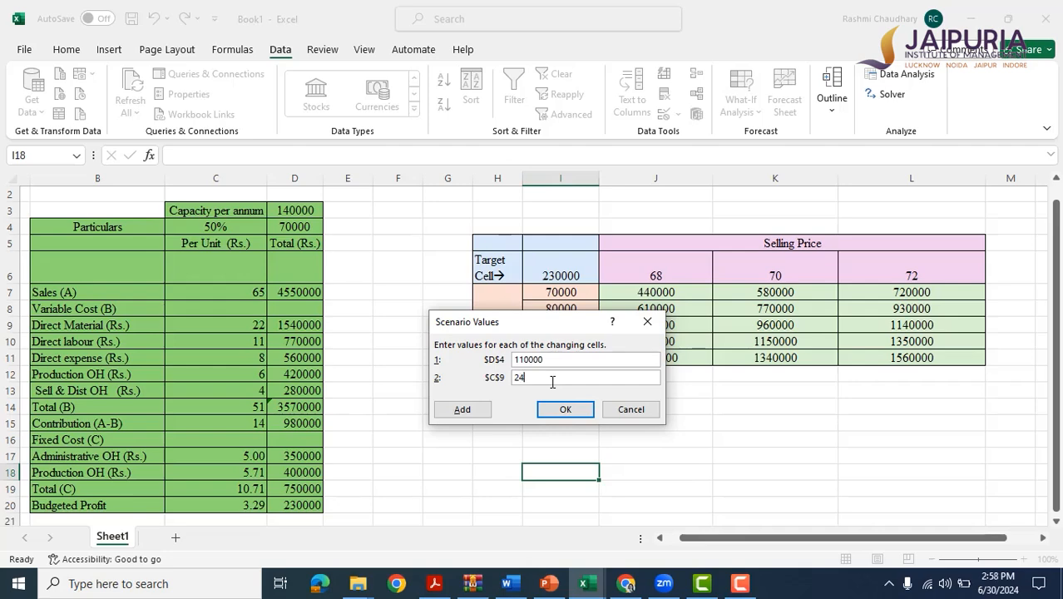
left_click(463, 411)
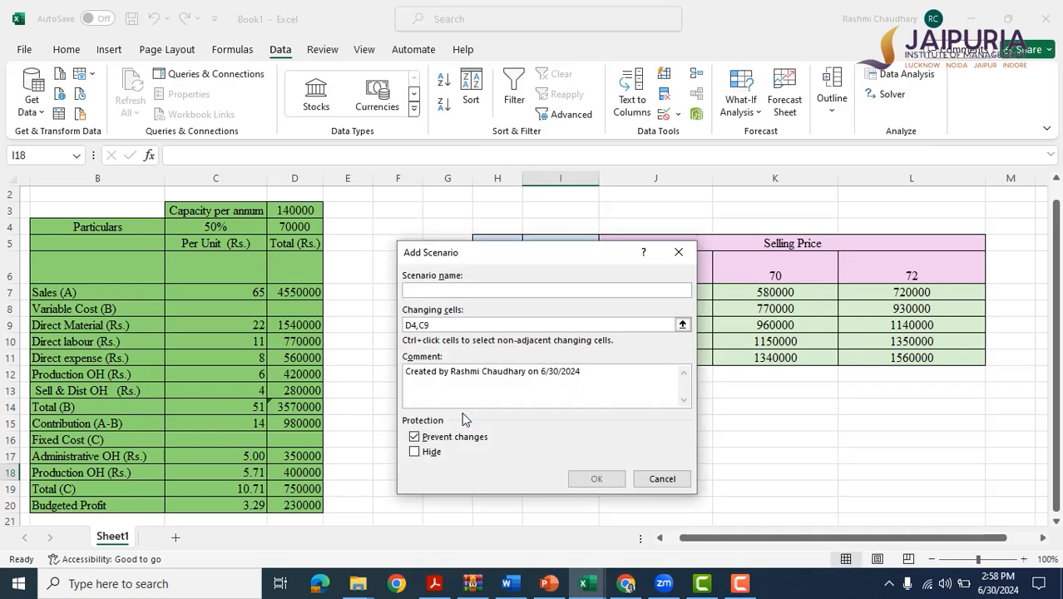
Name the new scenario "neutral market conditions" and keep D4 and C9 as its changing cells.
type("neutral ")
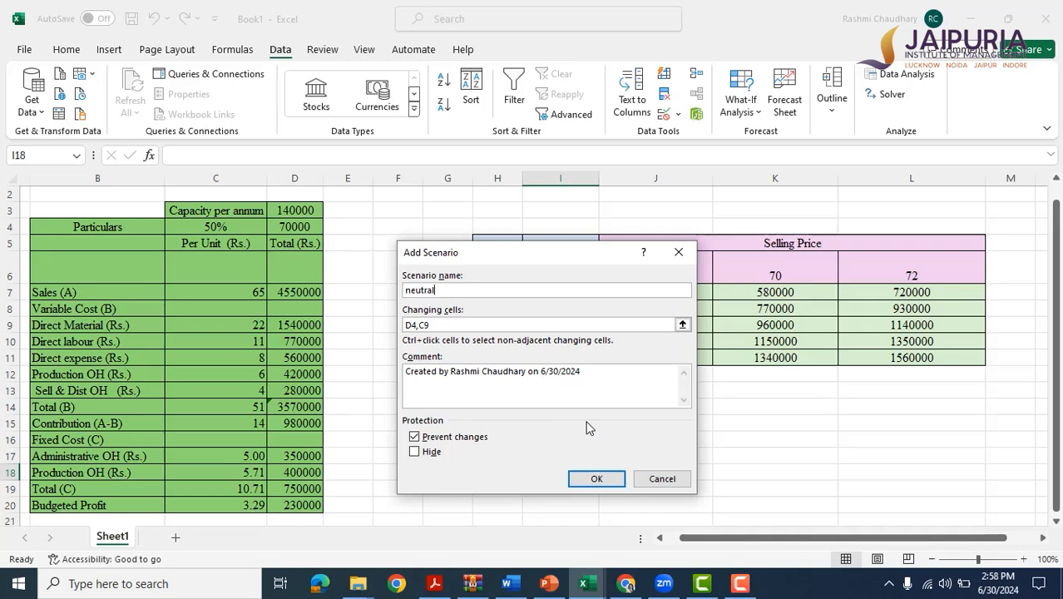
type("market conditions")
left_click(436, 325)
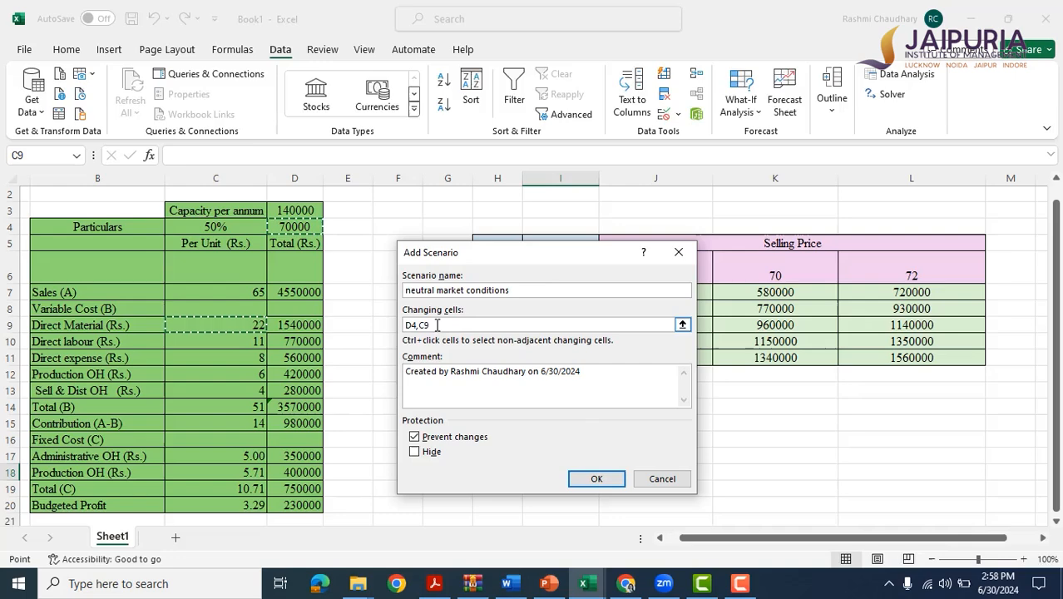
left_click(604, 481)
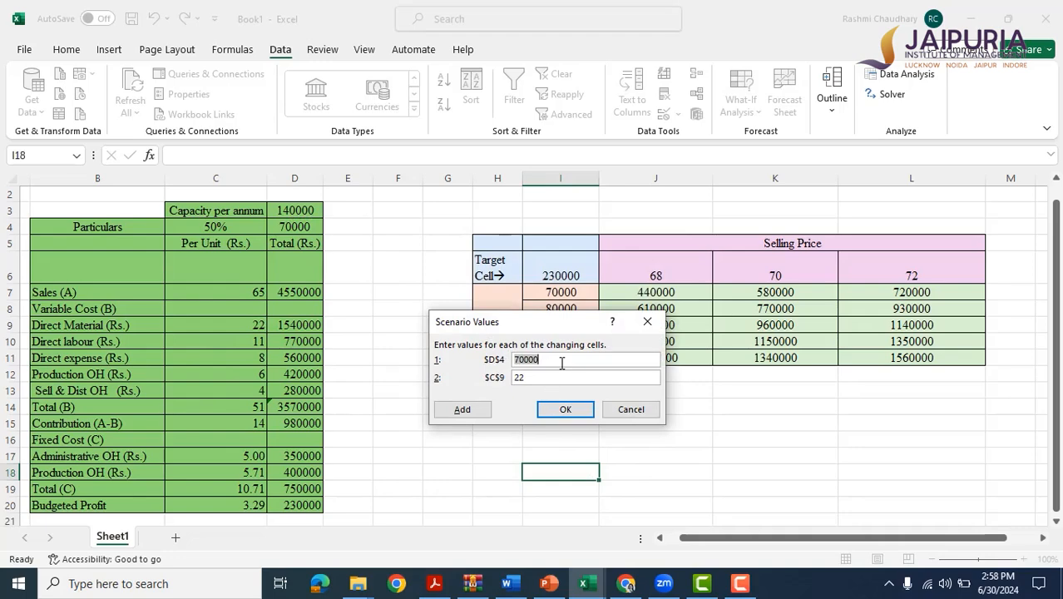
Give the neutral market scenario the values 80000 for D4 and 24 for C9.
key("BackSpace")
type("80000")
left_click(530, 379)
type("4")
left_click(568, 409)
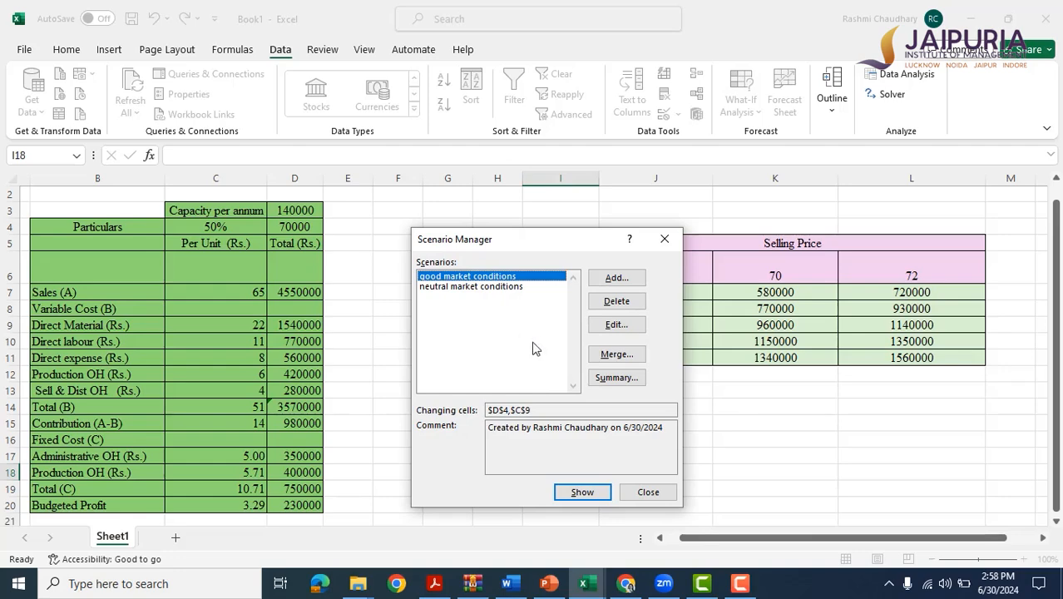
Add a third scenario named "bad market conditions" with D4 and C9 as its changing cells.
left_click(628, 279)
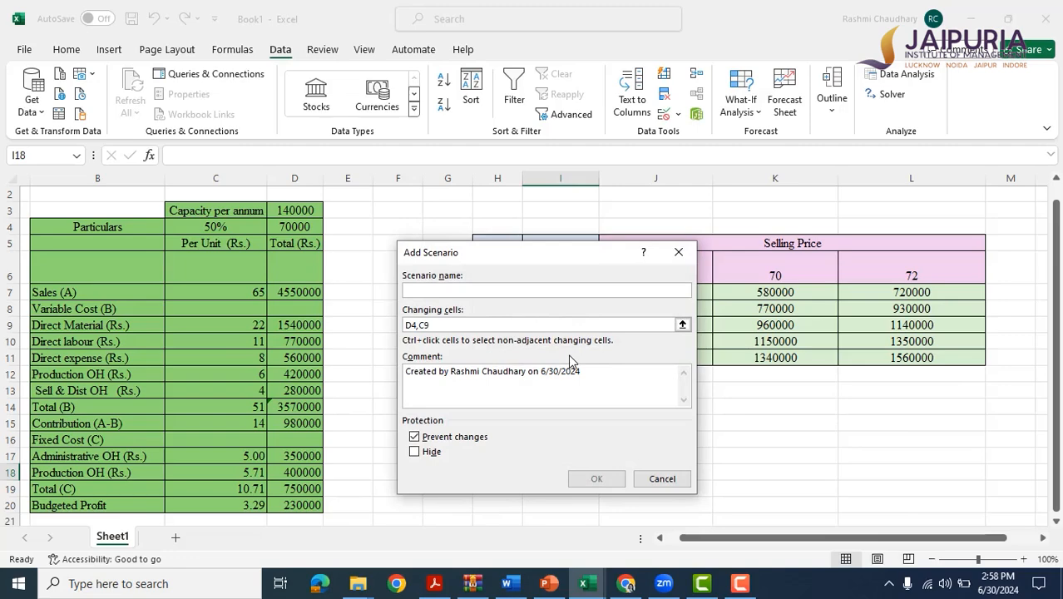
type("bad n")
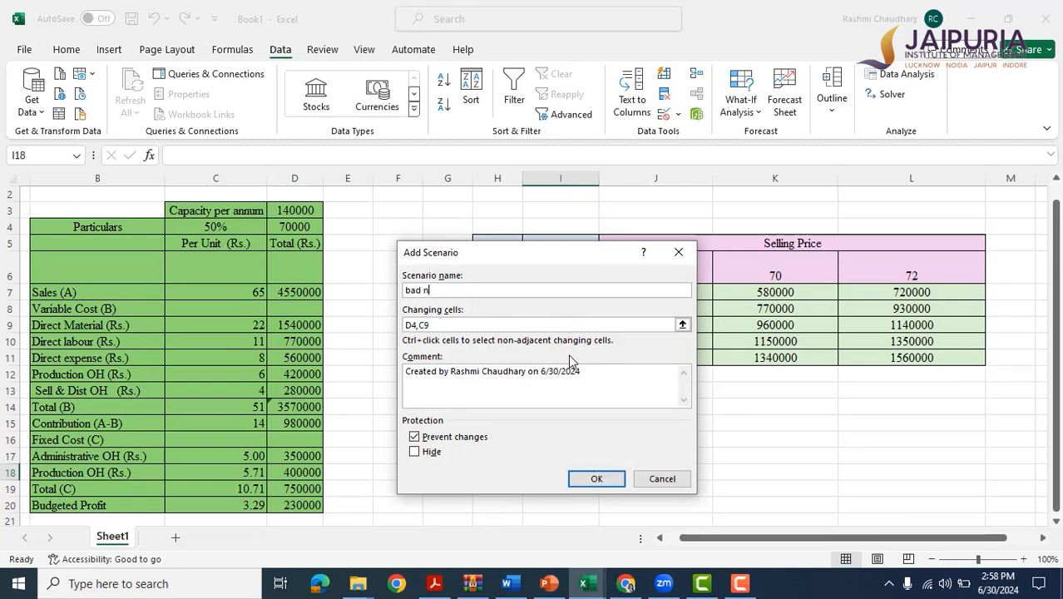
key("BackSpace")
type("market conditions")
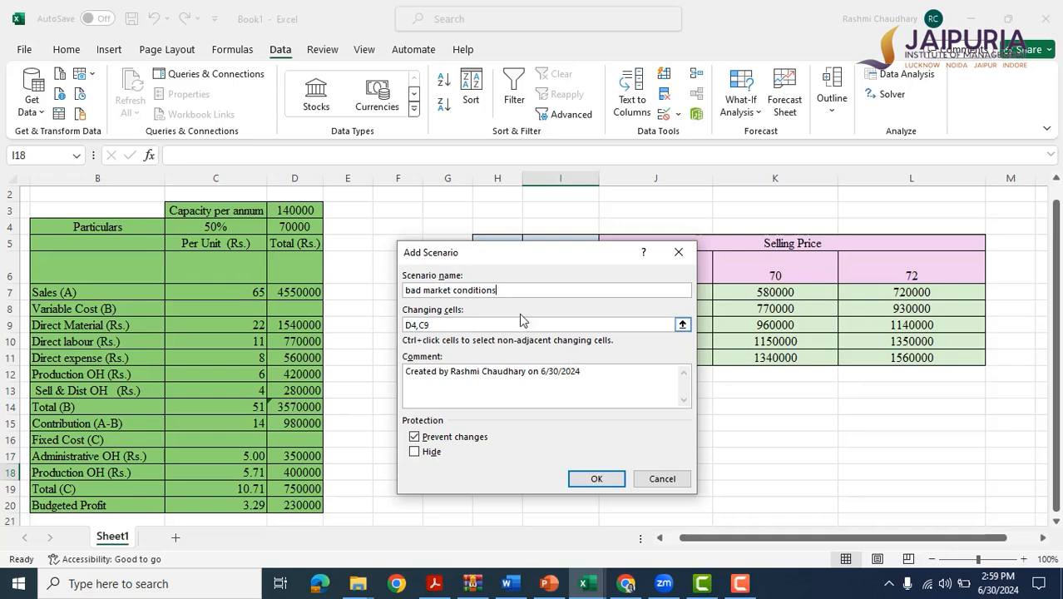
left_click(464, 326)
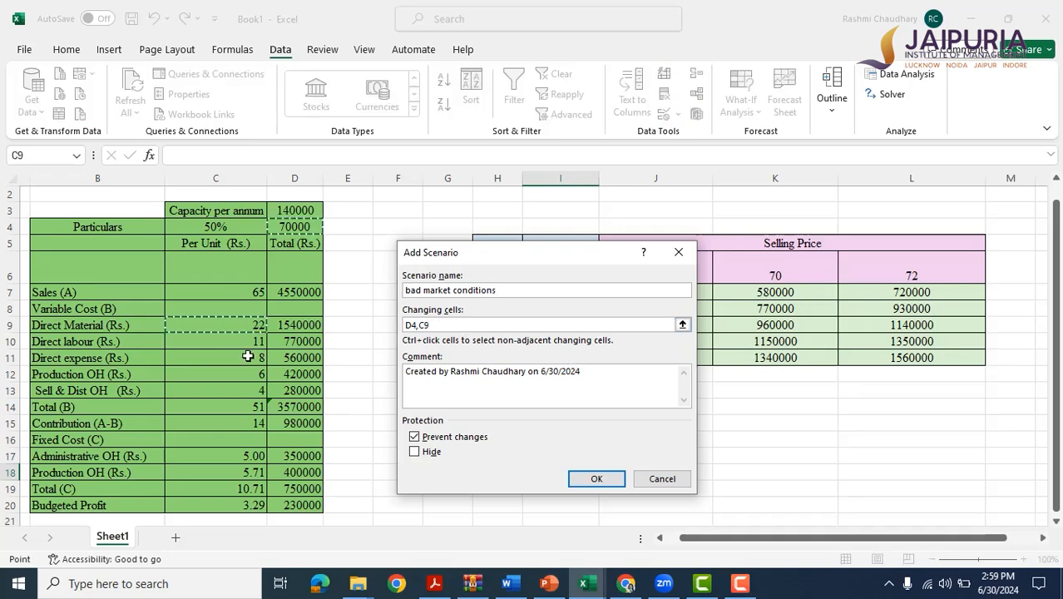
left_click(597, 480)
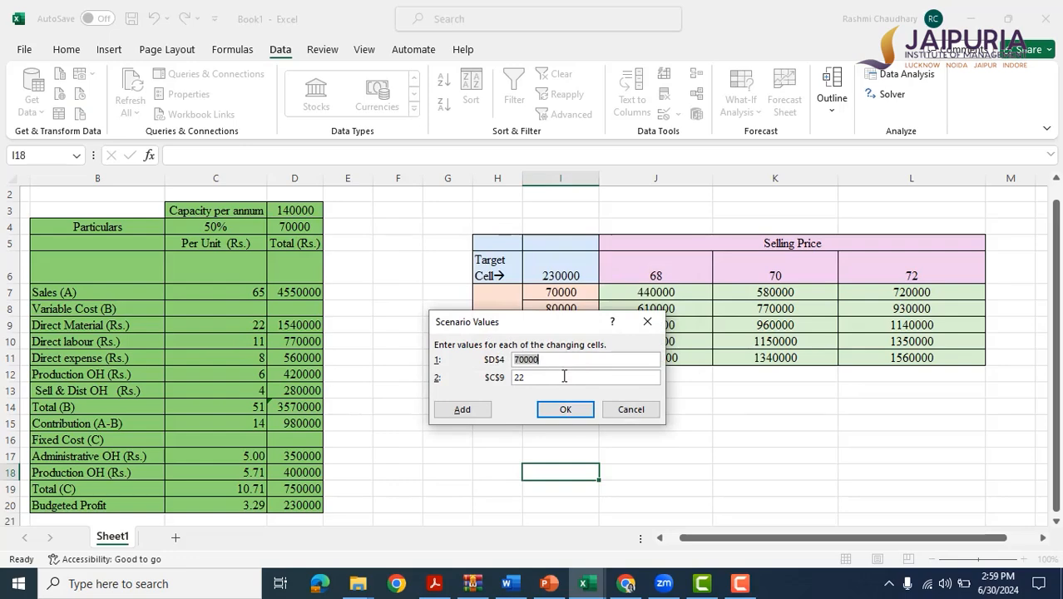
Give the bad market scenario the values 50000 for D4 and 24 for C9.
key("BackSpace")
type("50000")
key("BackSpace")
type("4")
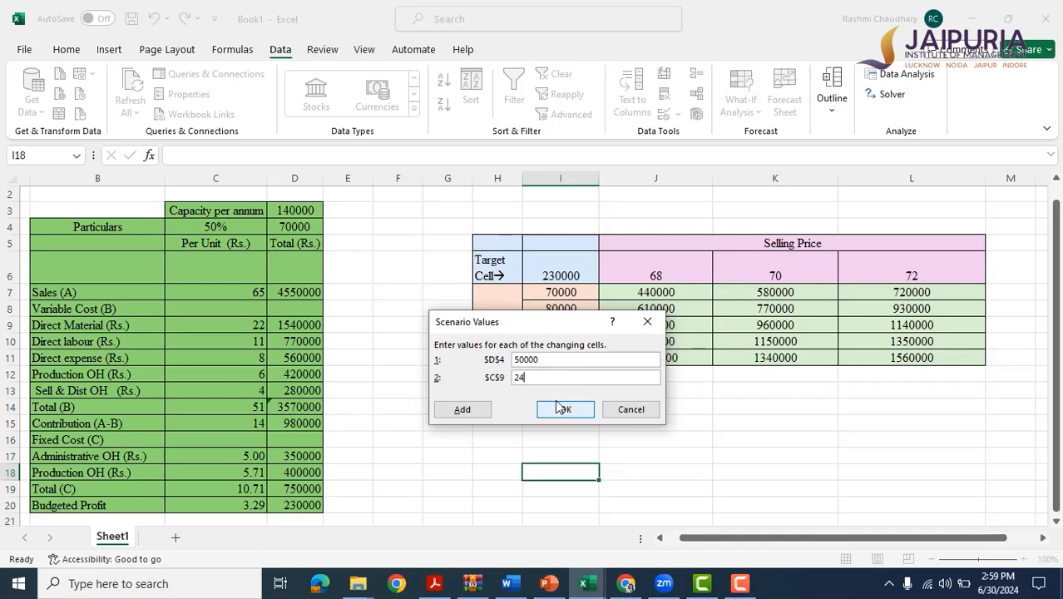
left_click(571, 409)
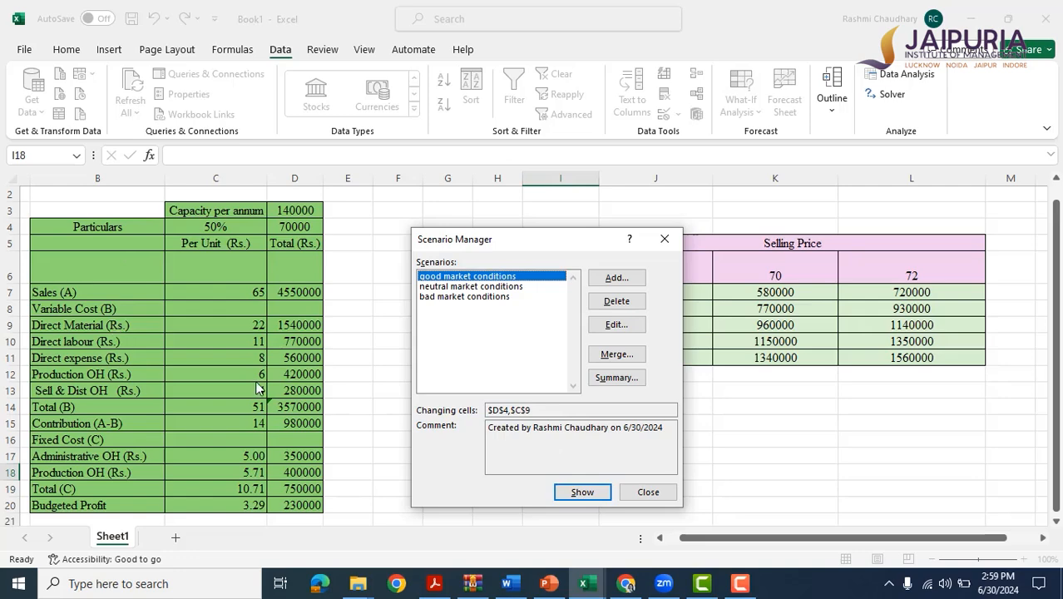
Show the good, neutral and bad market scenarios one after another in the cost sheet.
left_click(583, 492)
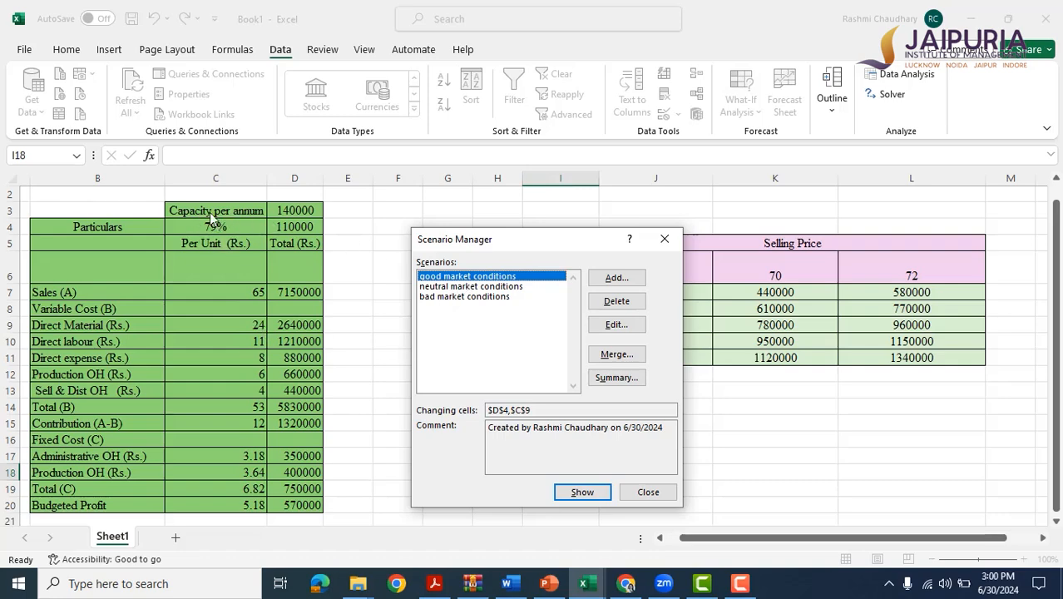
left_click(472, 287)
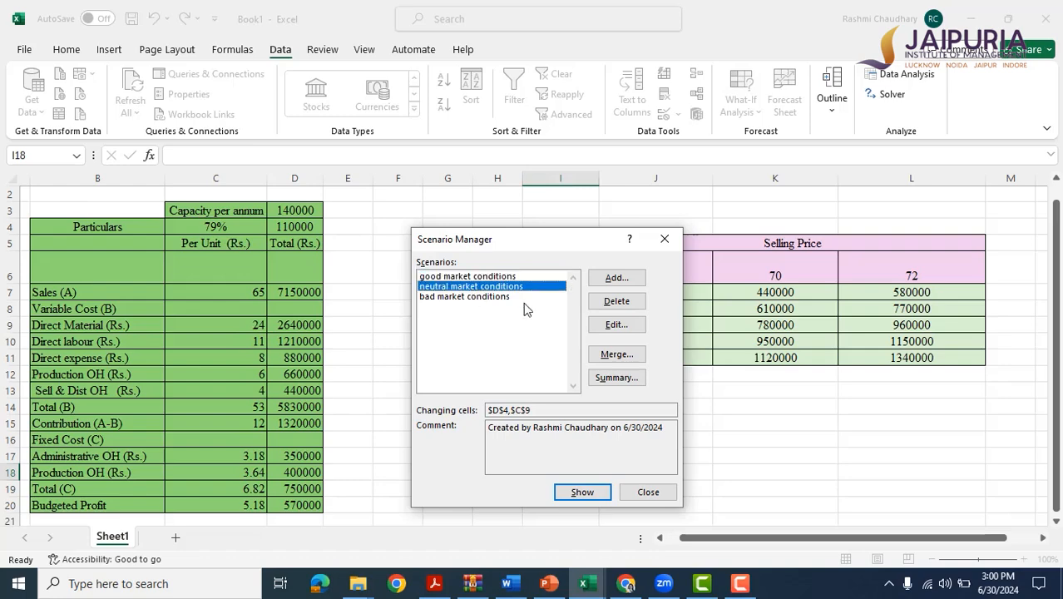
left_click(583, 493)
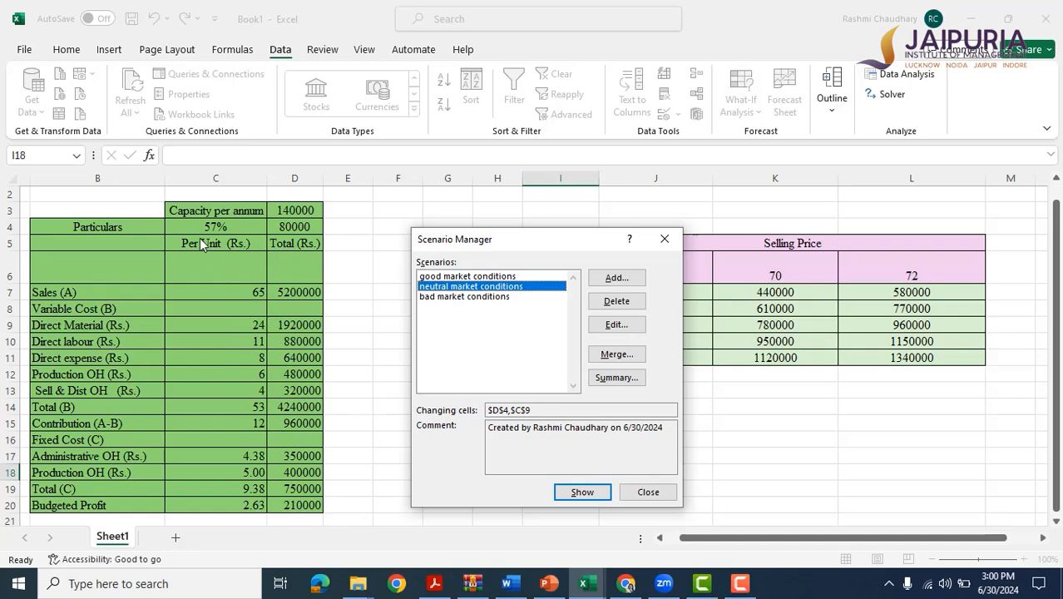
left_click(466, 297)
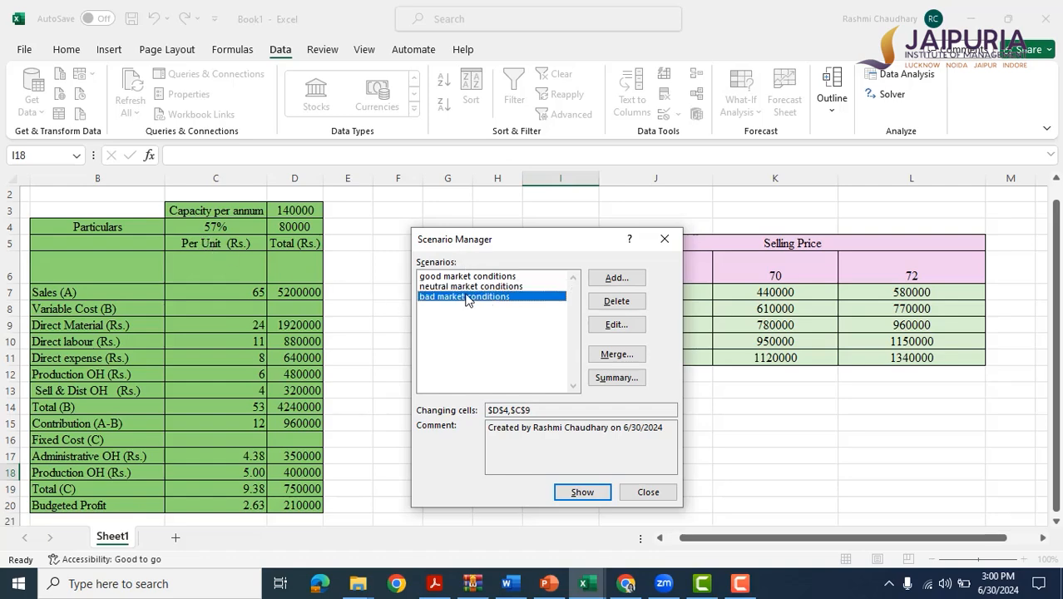
left_click(584, 489)
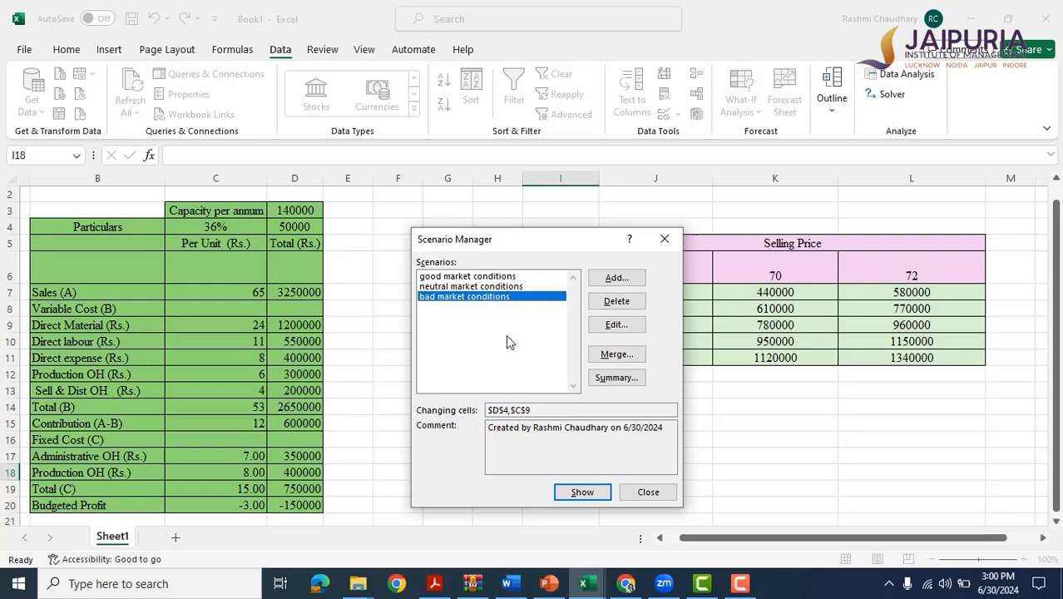
Start a scenario summary of the Scenario summary report type and clear the suggested result cells.
left_click(607, 376)
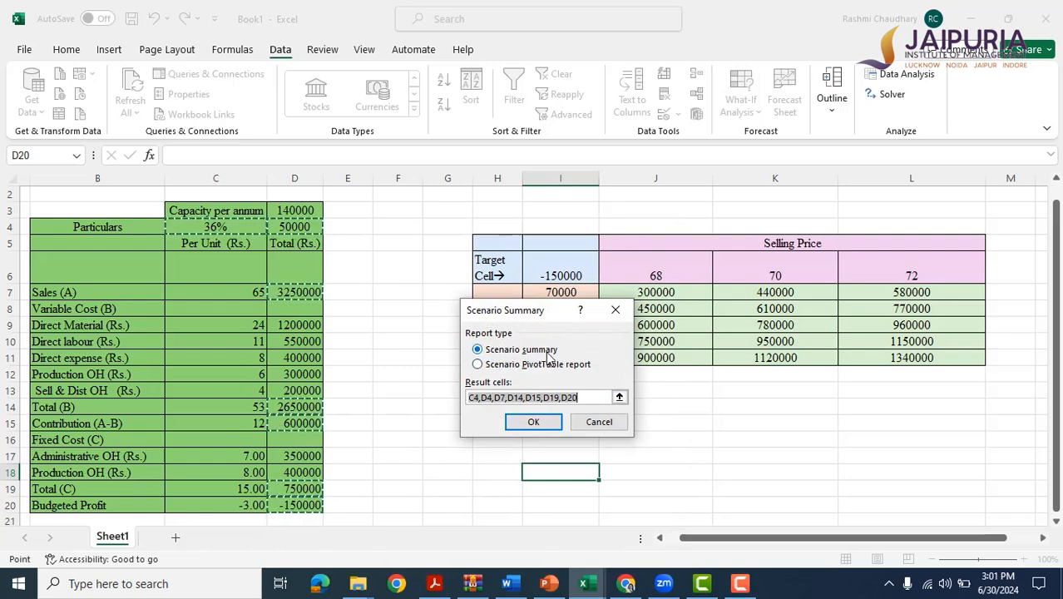
left_click(479, 366)
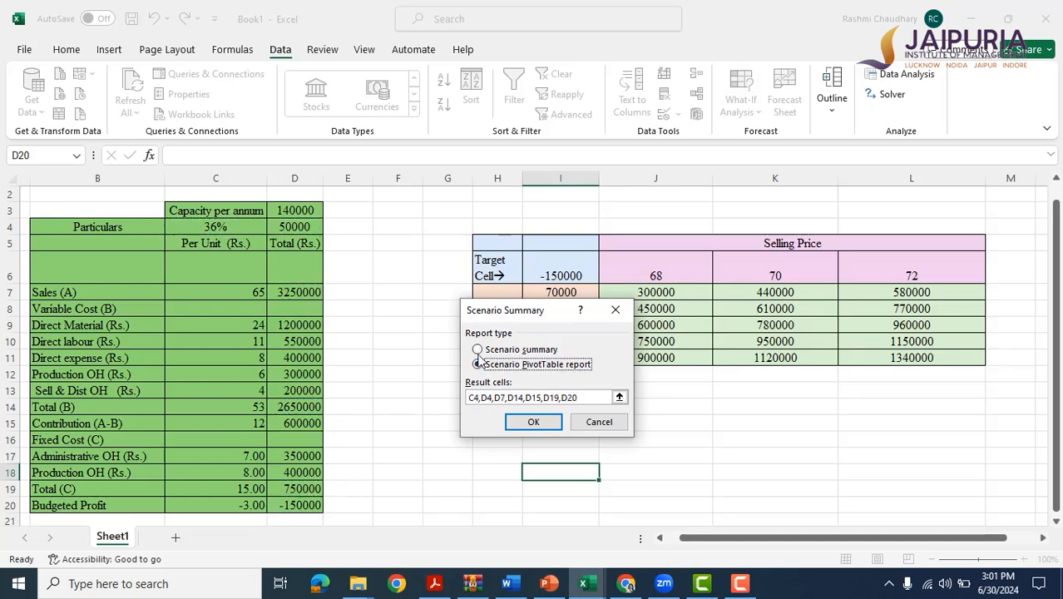
left_click(479, 350)
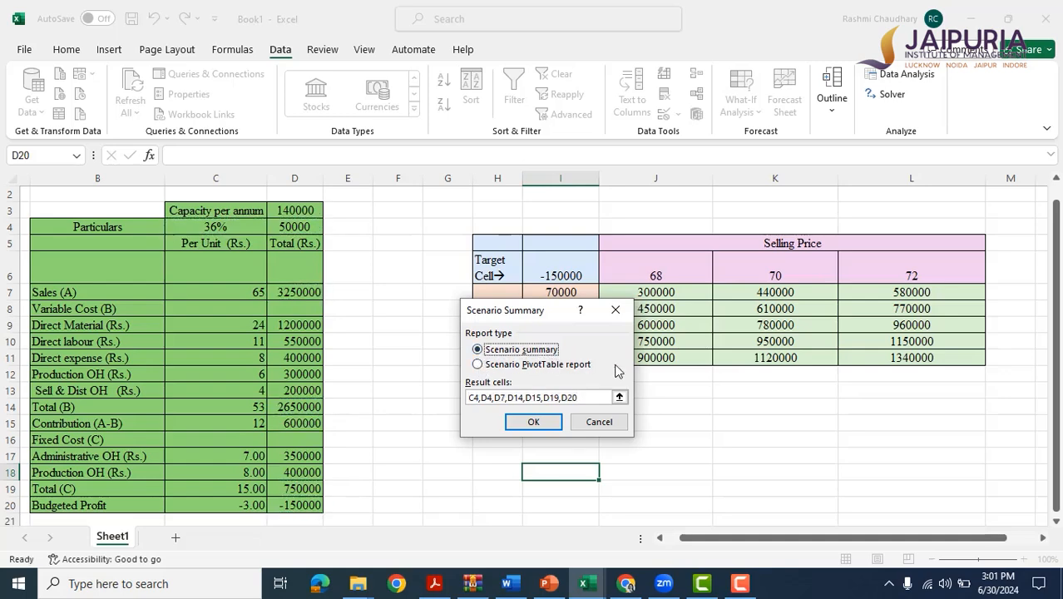
left_click(590, 398)
key("BackSpace")
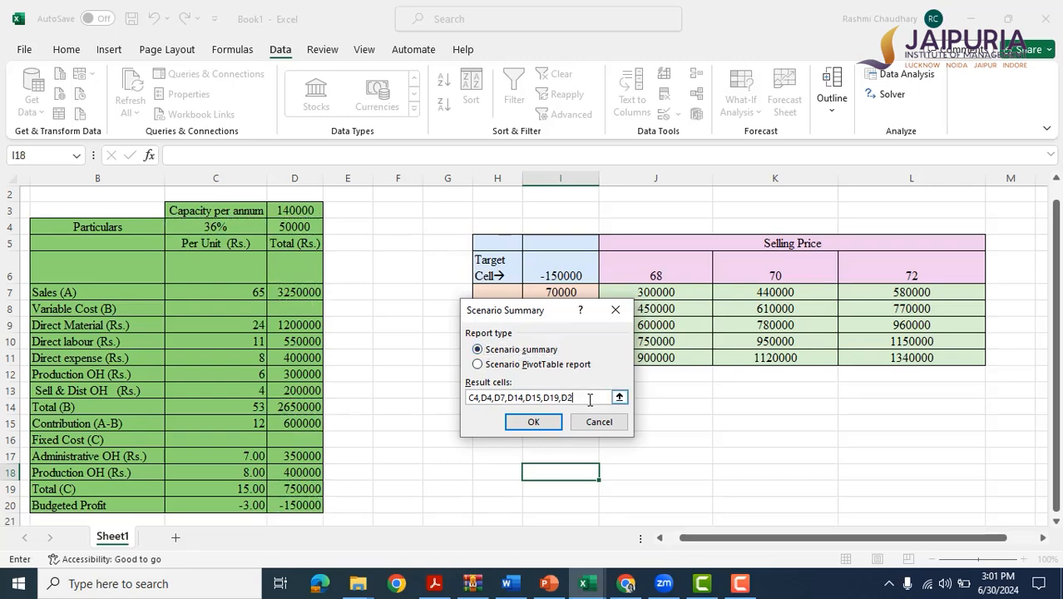
key("BackSpace")
key("BackSpace")
key("BackSpace")
key("BackSpace")
key("BackSpace")
key("BackSpace")
key("BackSpace")
key("BackSpace")
key("BackSpace")
key("BackSpace")
key("BackSpace")
key("BackSpace")
key("BackSpace")
key("BackSpace")
key("BackSpace")
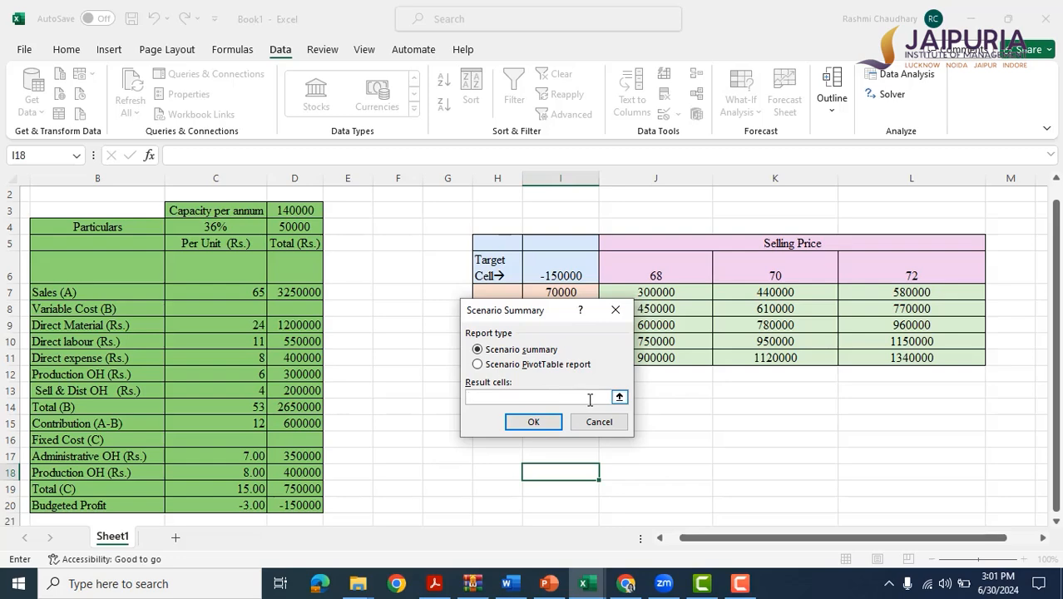
Set the result cells to C4, D4, D7, D14, D19 and D20 and generate the scenario summary report.
left_click(200, 225)
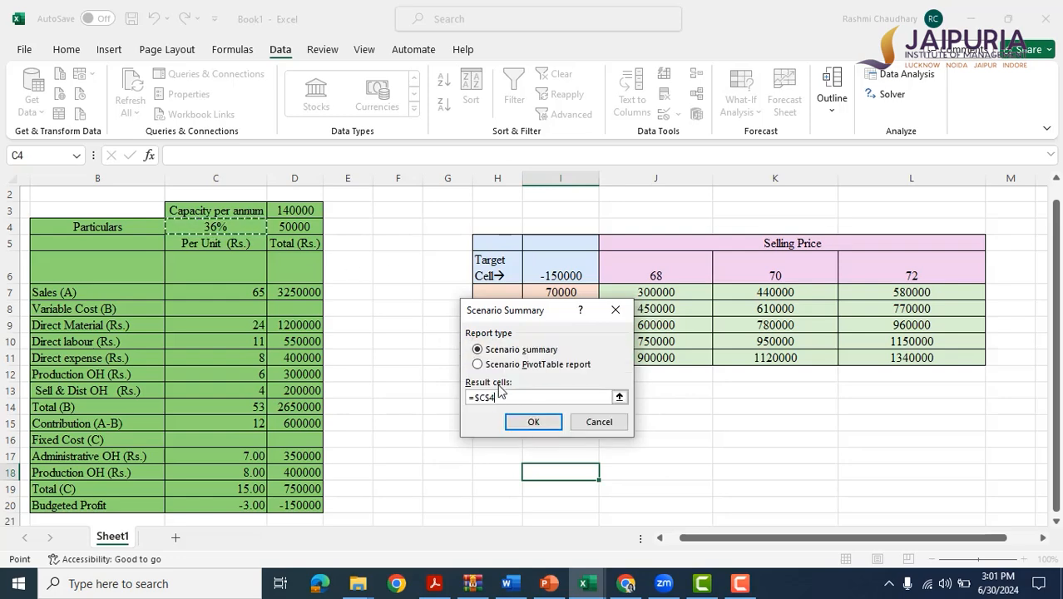
type(",")
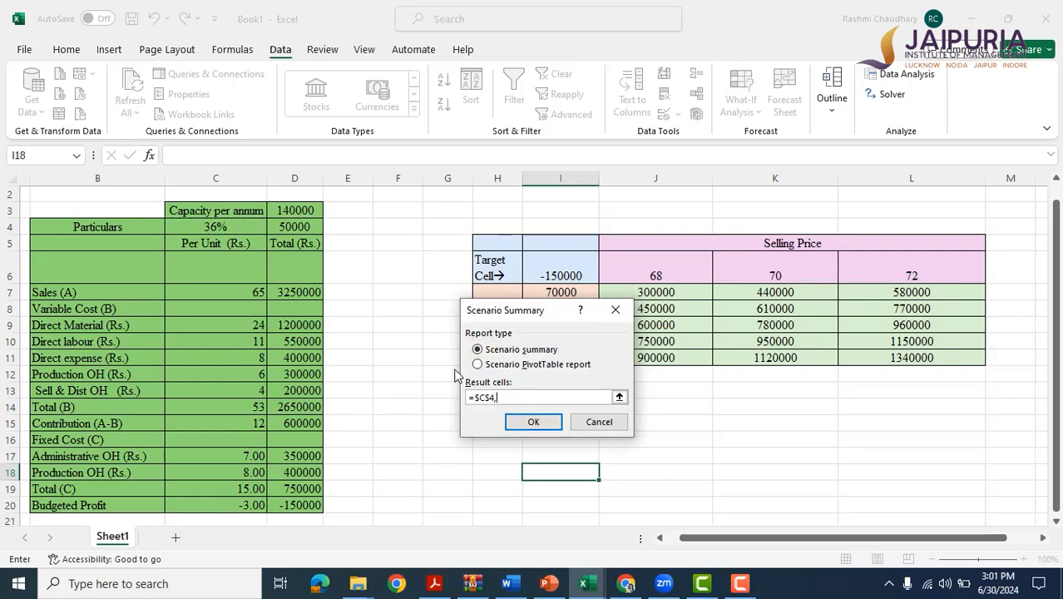
left_click(308, 227)
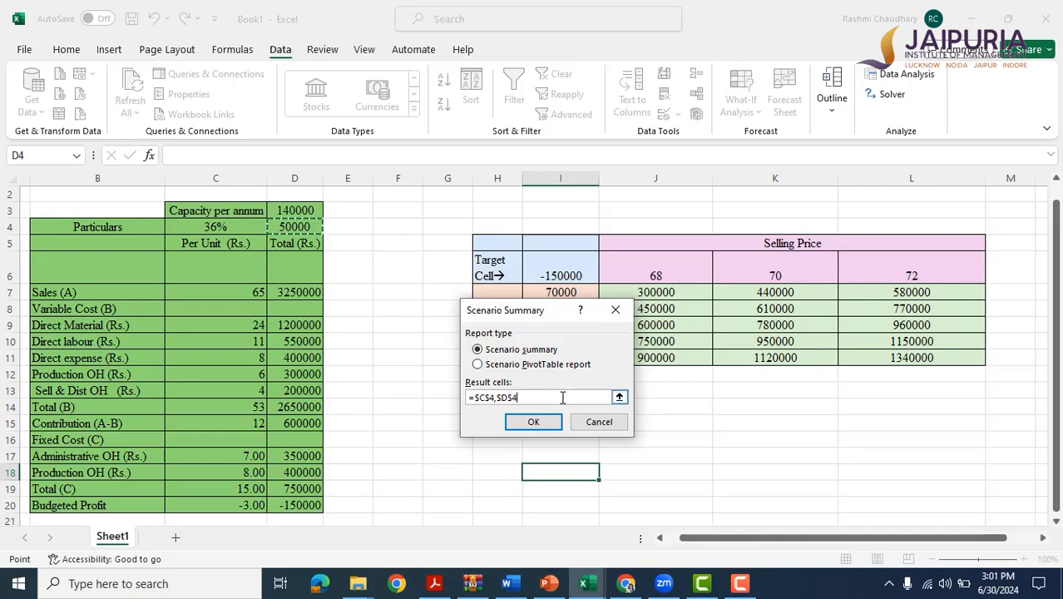
type(",")
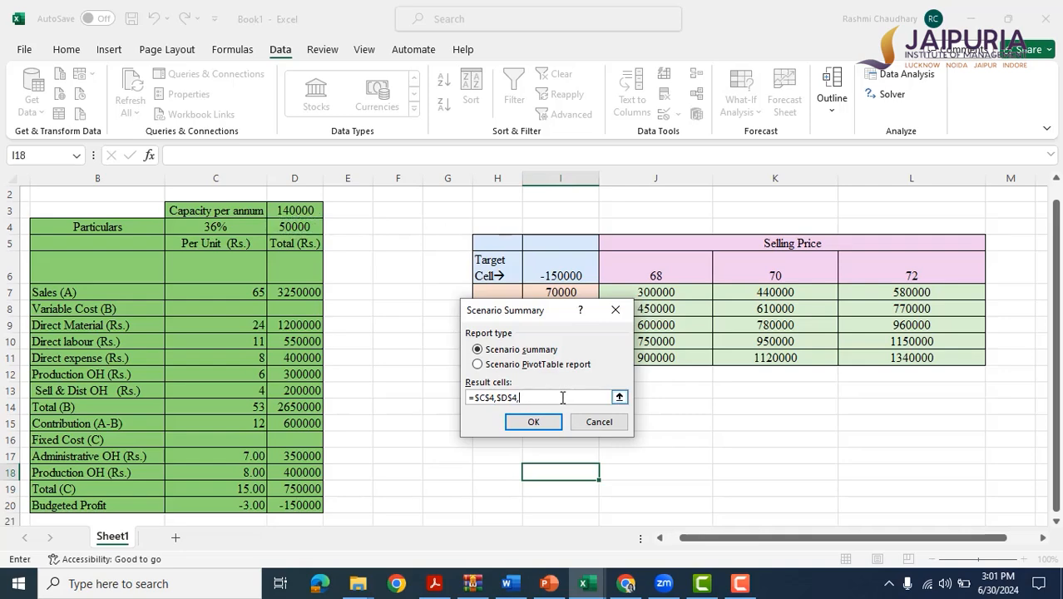
left_click(294, 285)
type(",")
left_click(316, 405)
type(",")
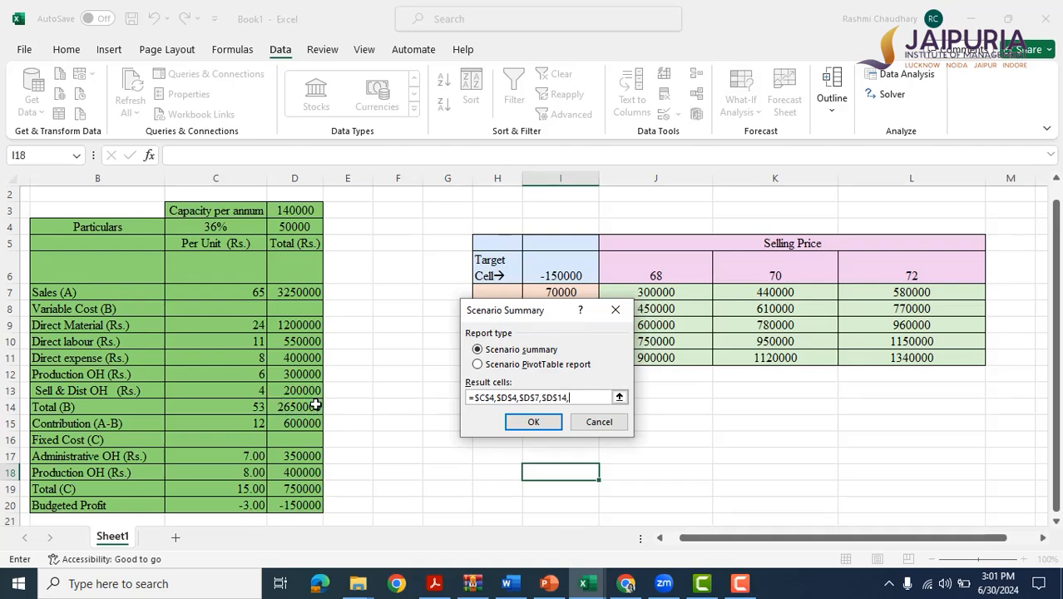
left_click(308, 490)
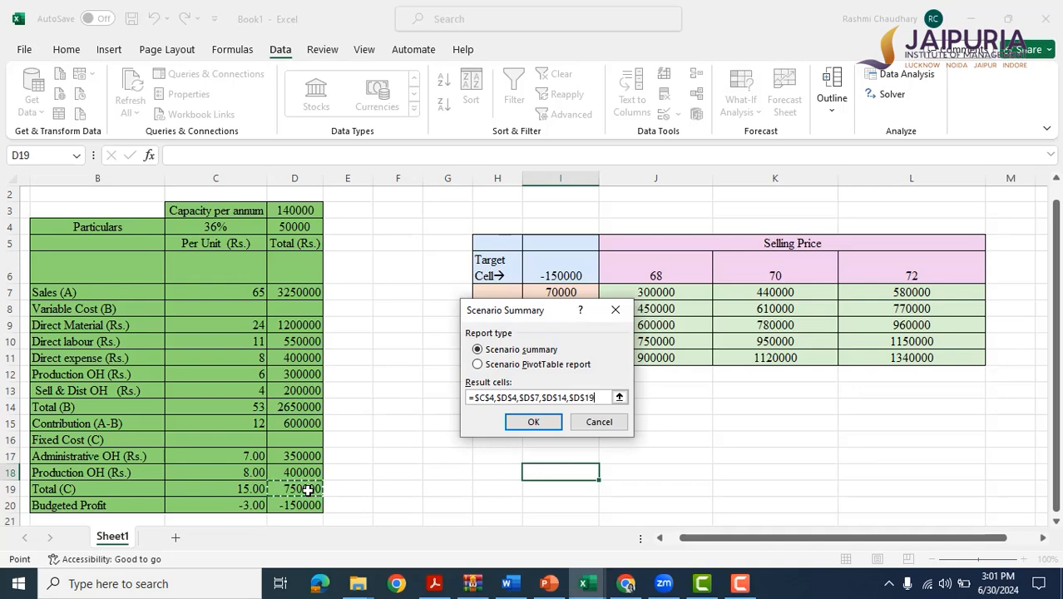
type(",")
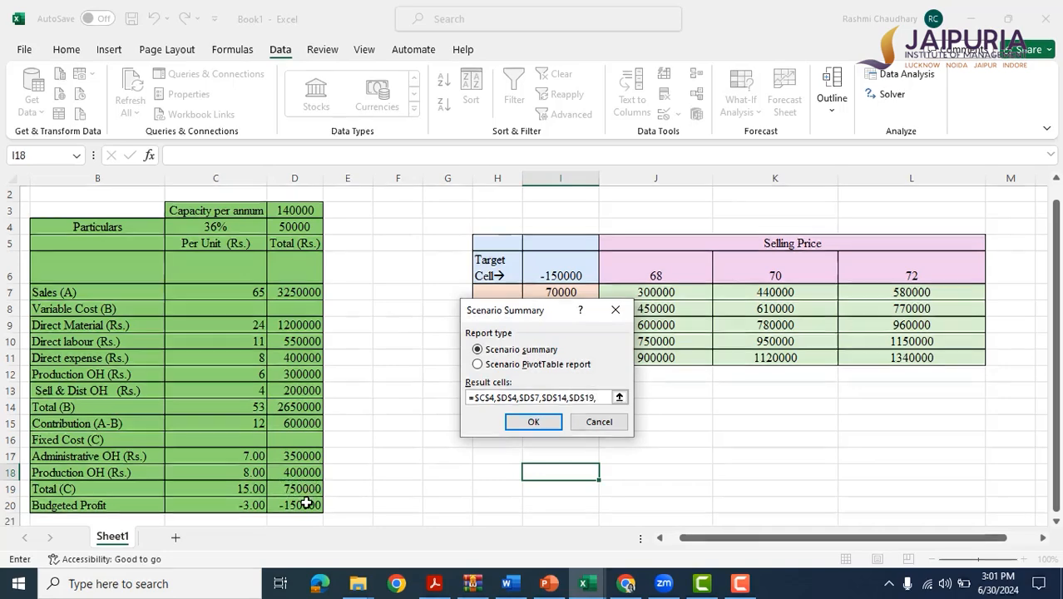
left_click(315, 505)
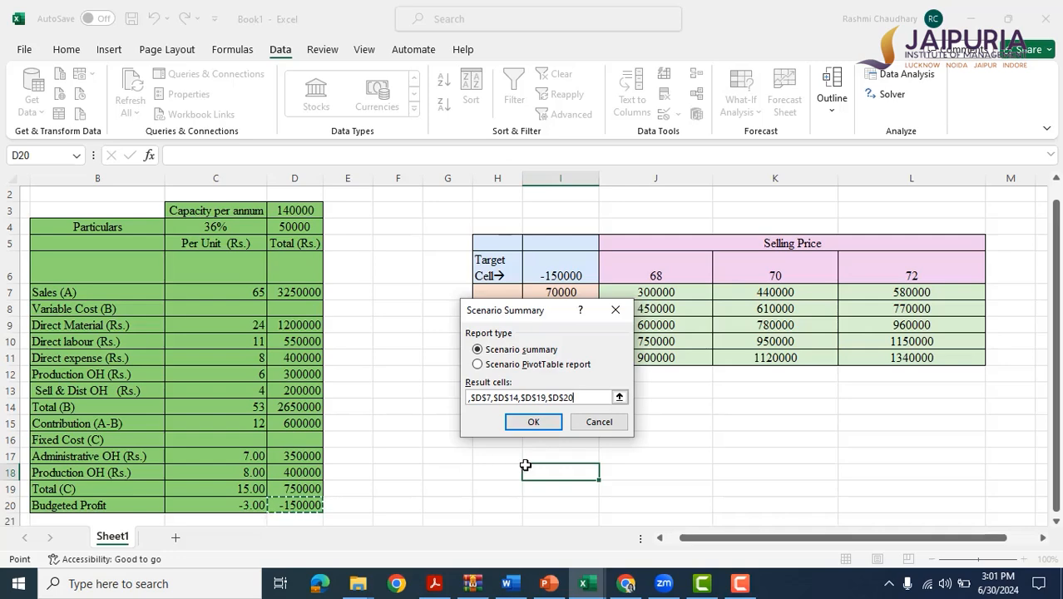
left_click(536, 425)
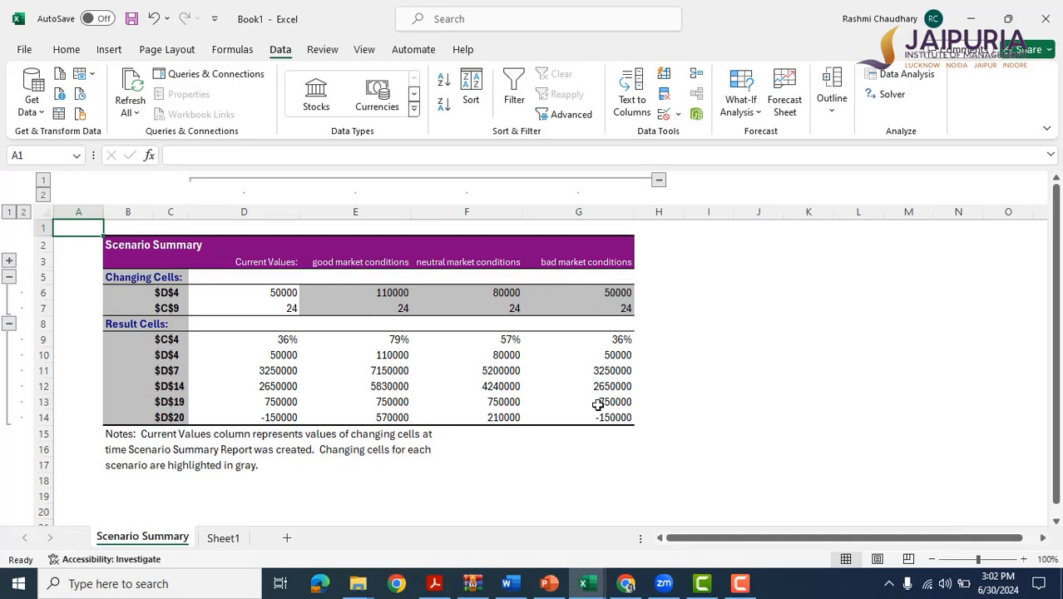
Compare the changing cells and the D20 profit across the market scenarios in the summary report, and return to Sheet1.
left_click(367, 291)
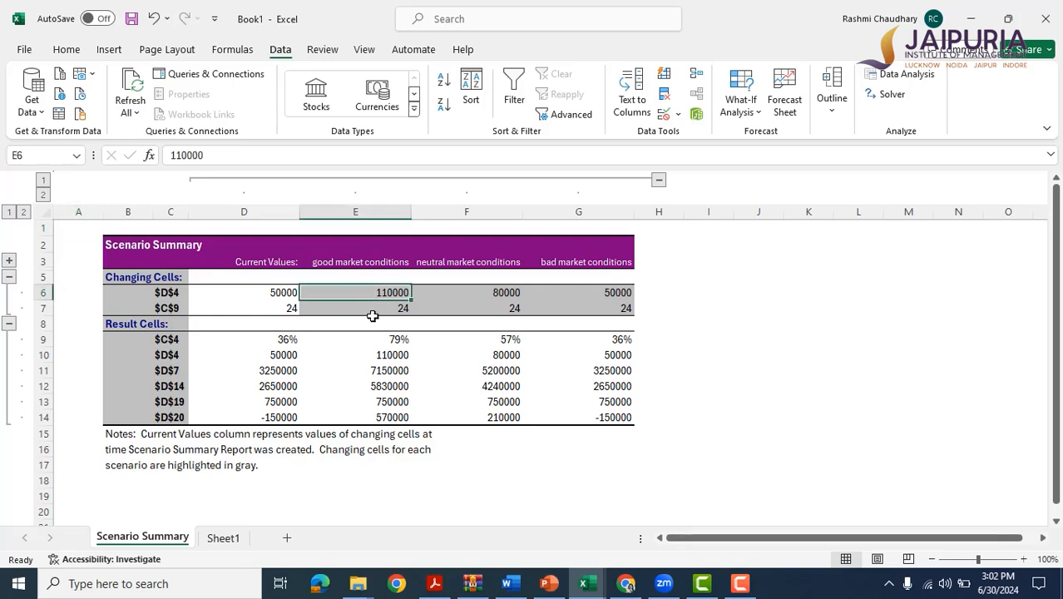
left_click(373, 310)
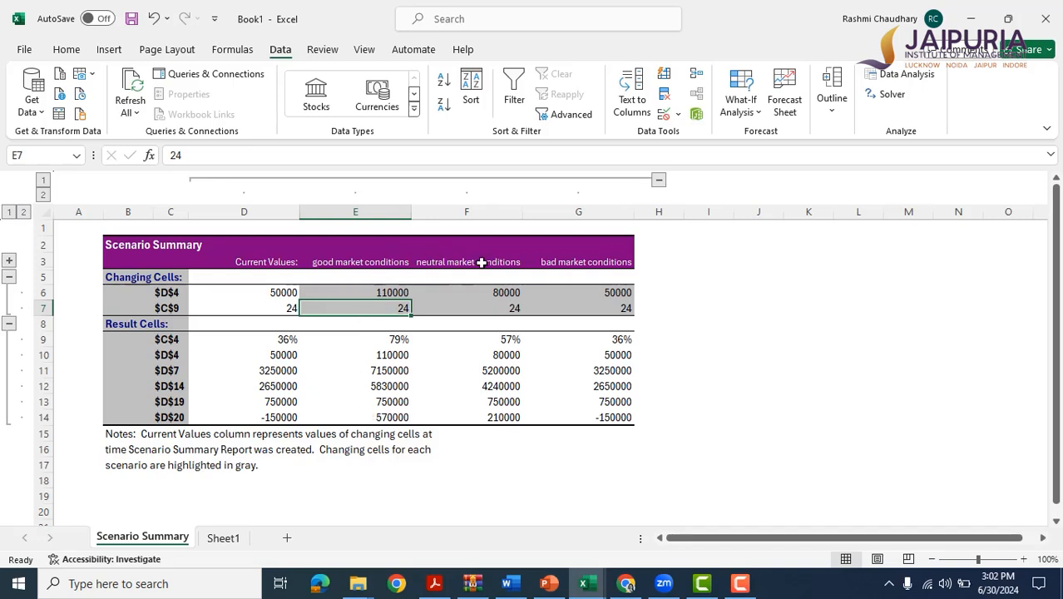
left_click(511, 419)
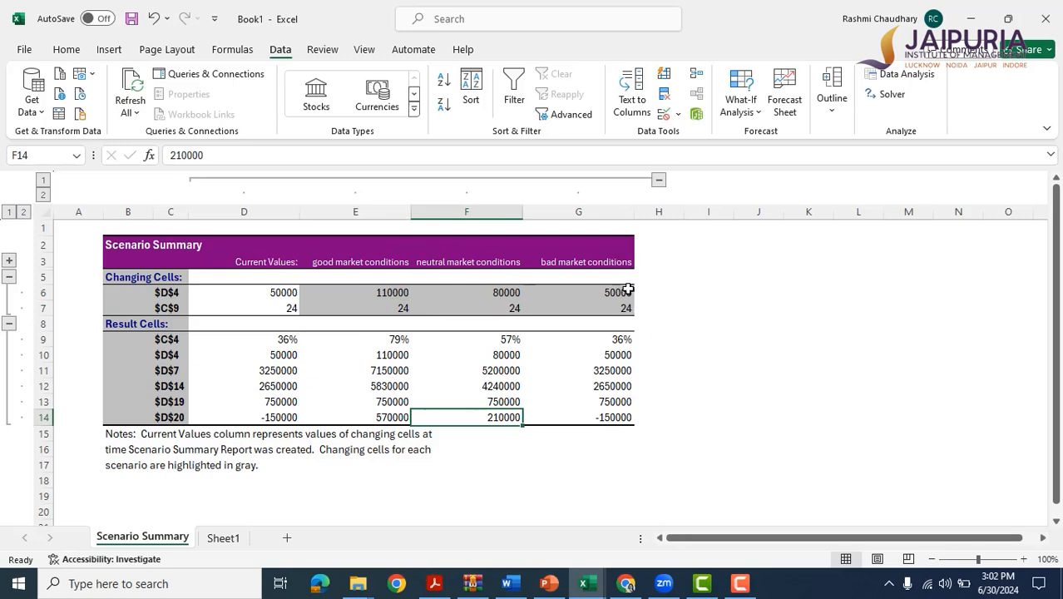
left_click(626, 290)
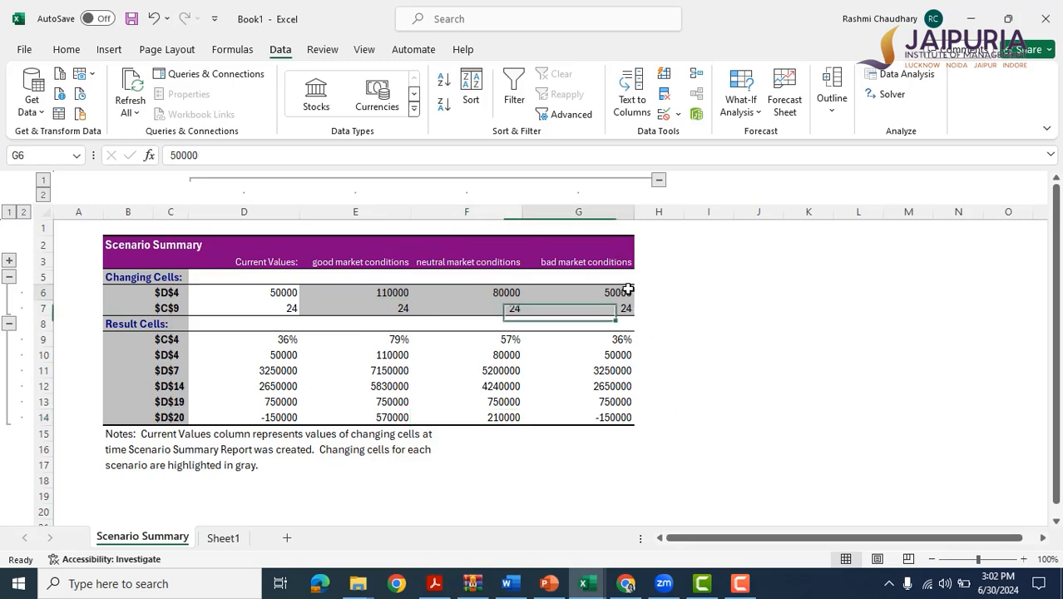
left_click(614, 414)
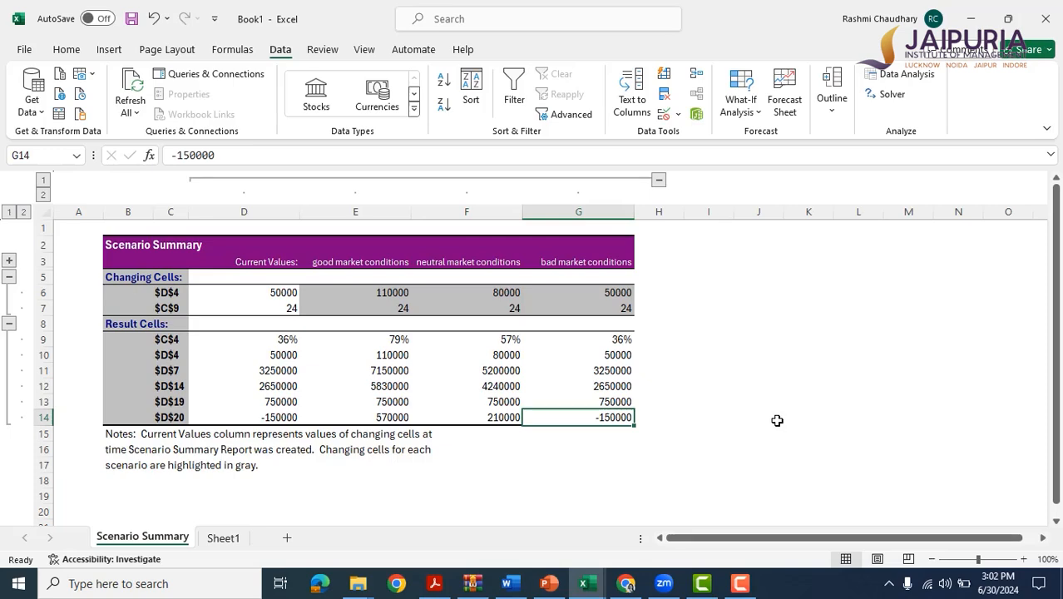
left_click(220, 539)
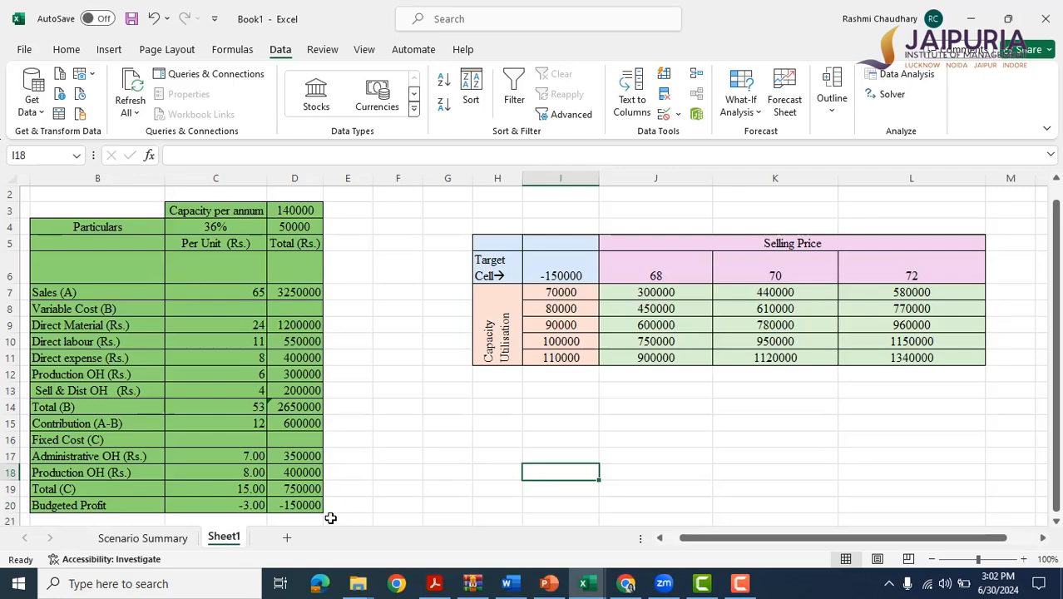